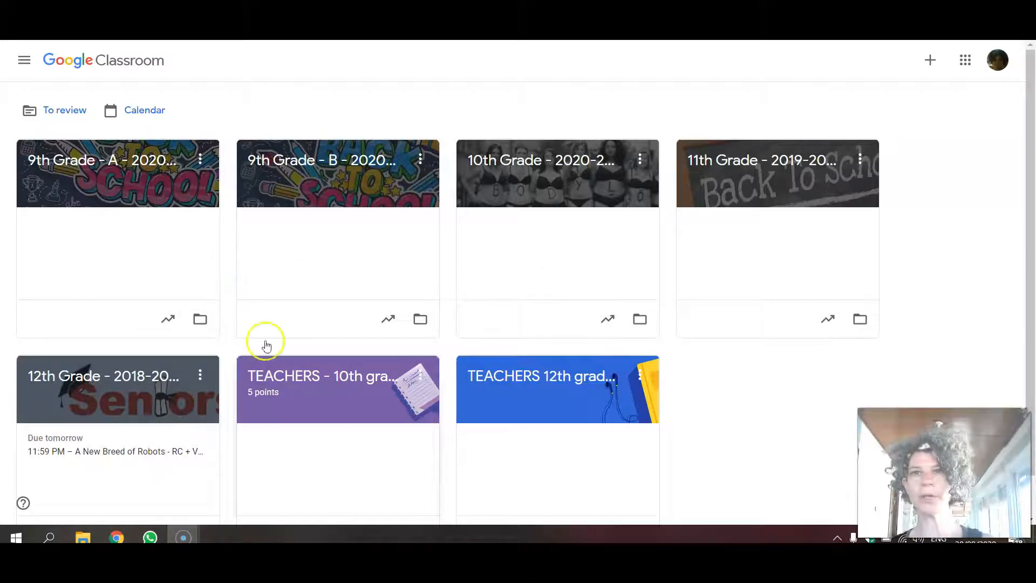
Open Mindomo from the Google apps list and sign in with the school Google account.
click(963, 62)
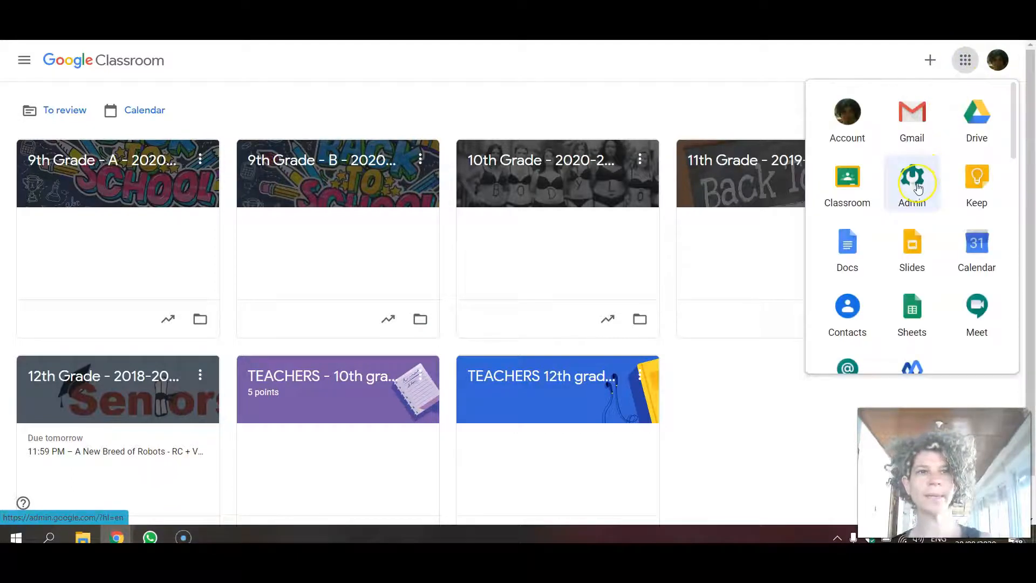
scroll(918, 187, down, 6)
scroll(918, 187, down, 8)
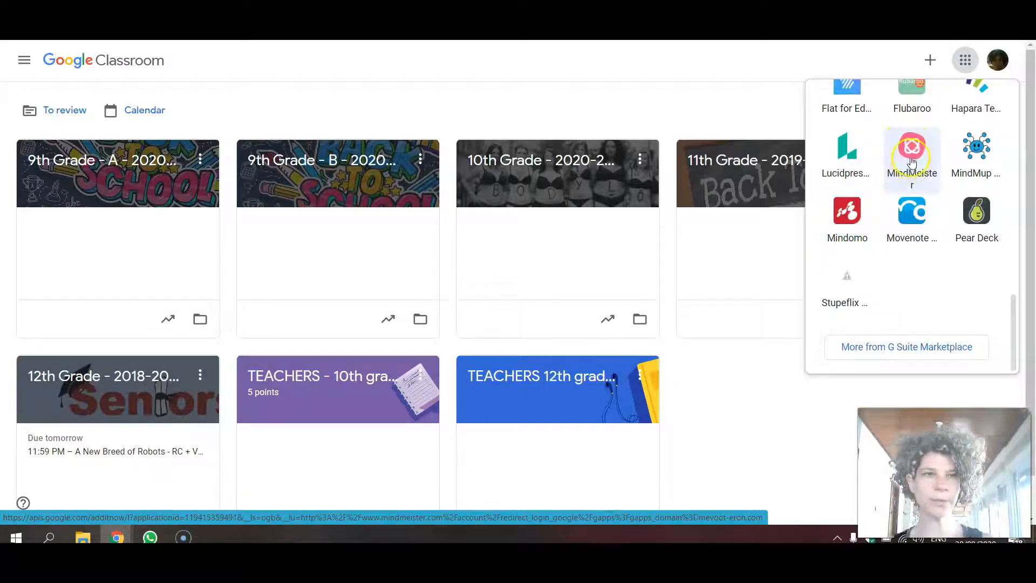
click(845, 225)
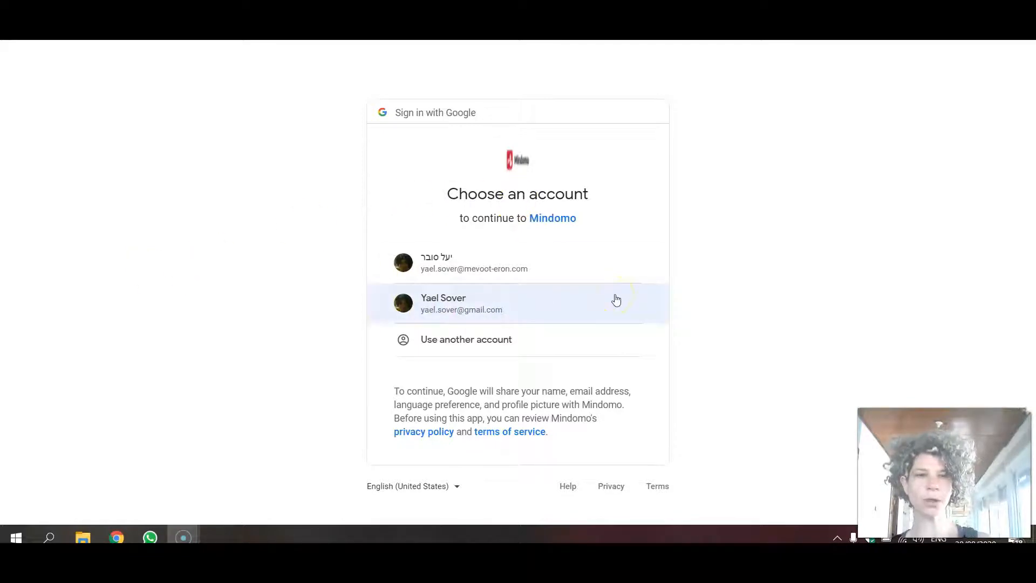
click(445, 274)
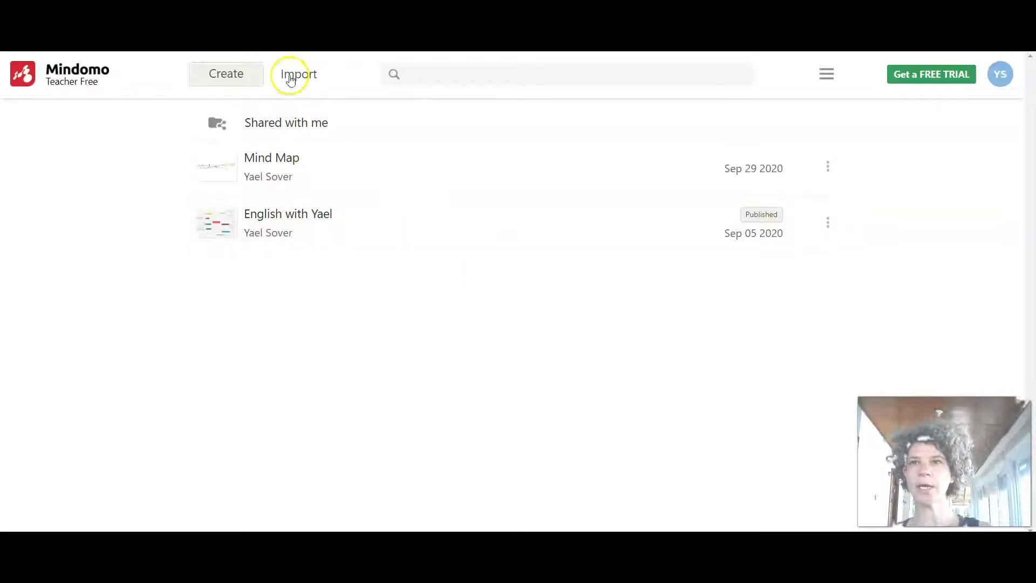
Create a blank mind map from the white template with a cloud-shaped central topic and multicoloured branches.
click(224, 86)
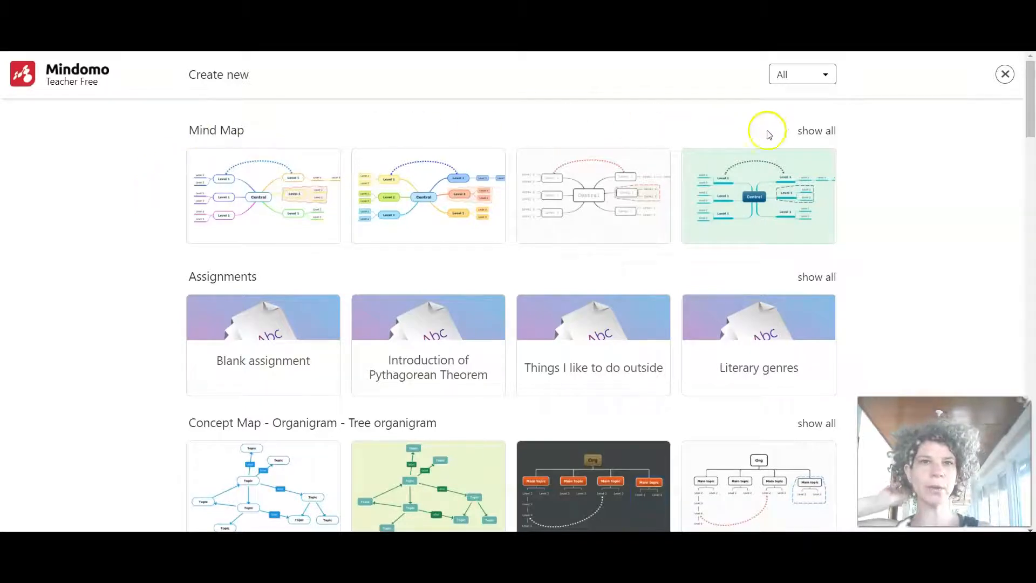
drag(186, 130, 298, 137)
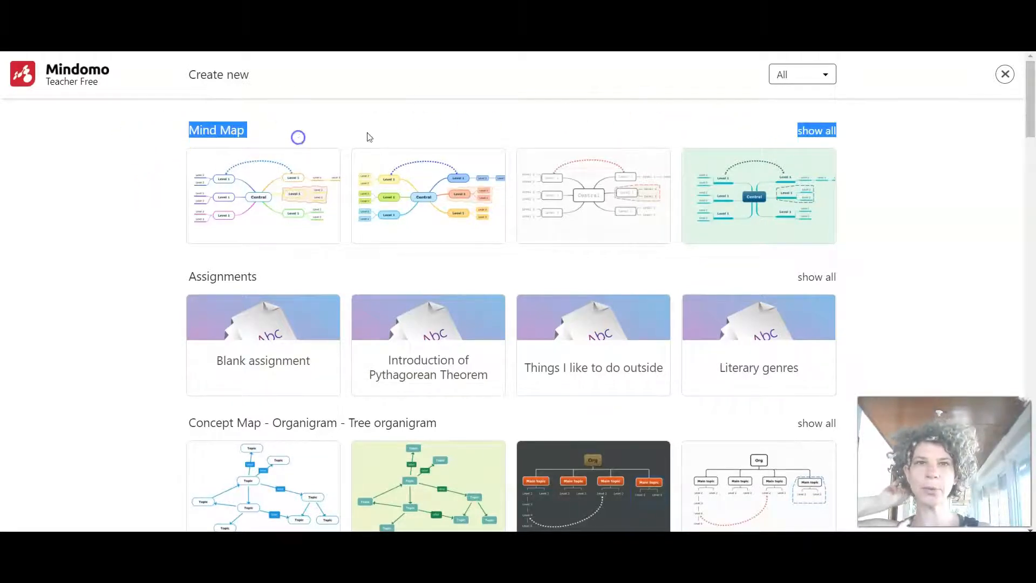
click(821, 131)
scroll(916, 176, down, 1)
scroll(916, 176, down, 2)
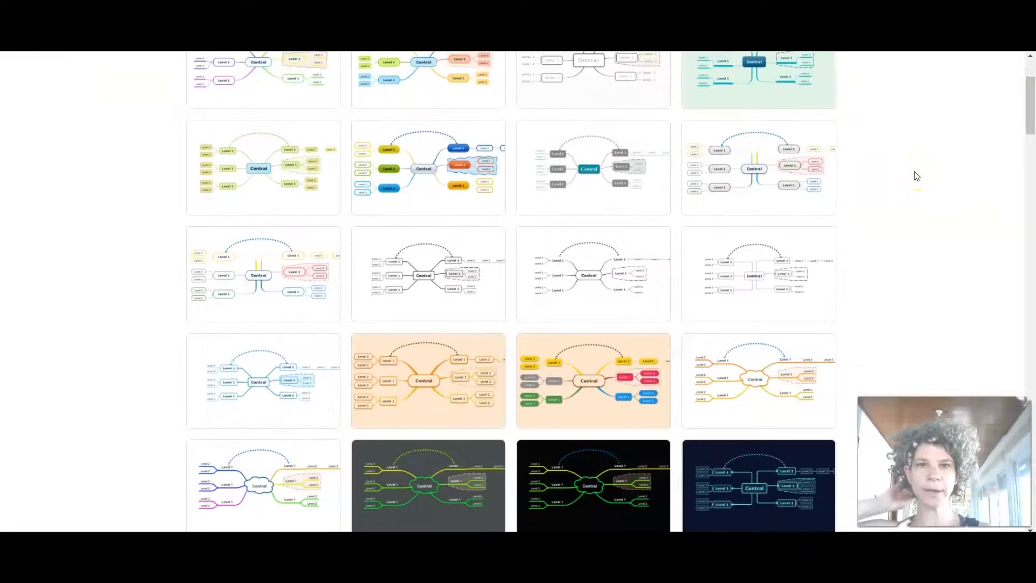
scroll(916, 176, down, 5)
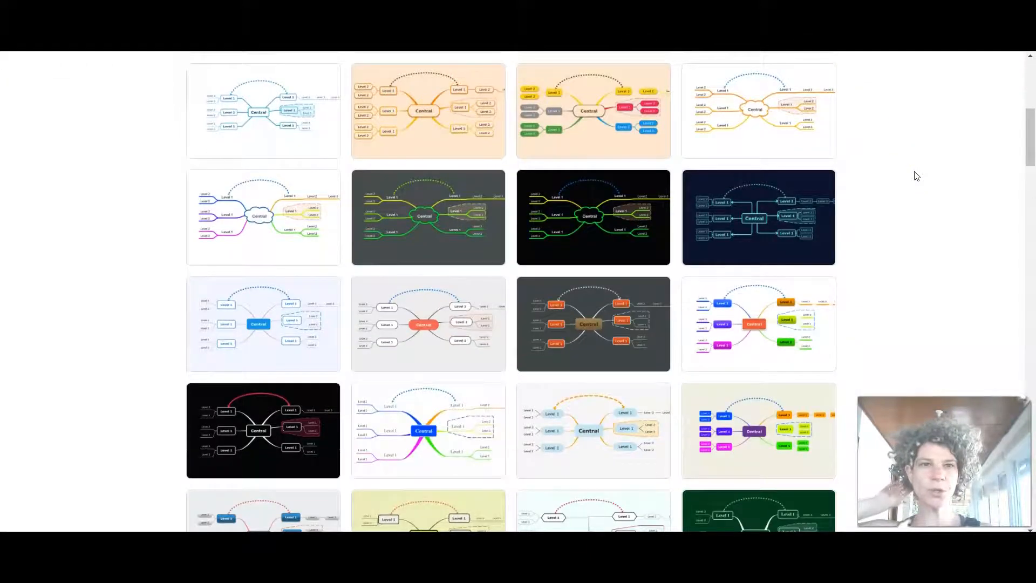
scroll(916, 176, down, 3)
scroll(916, 176, down, 4)
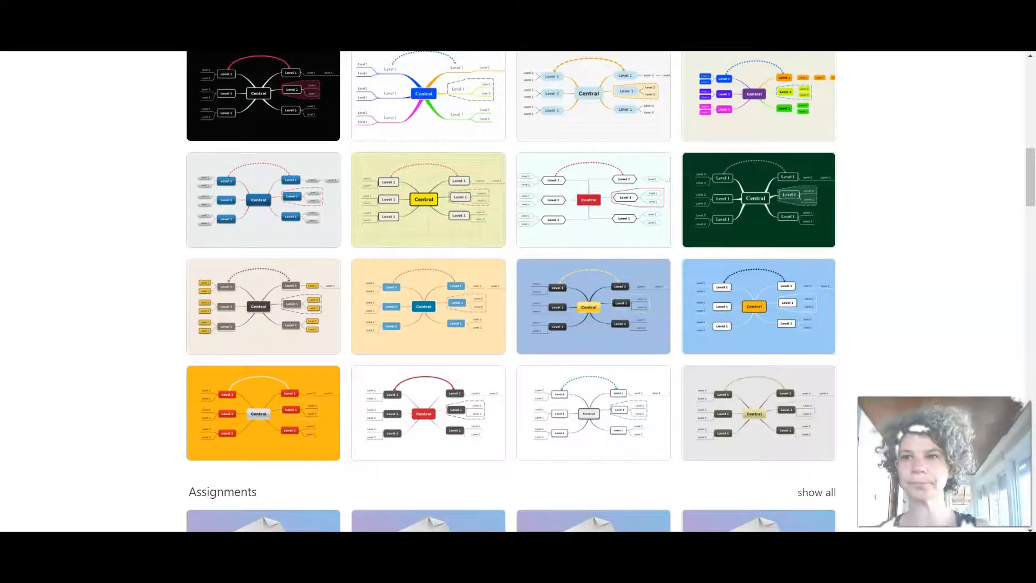
scroll(883, 262, up, 5)
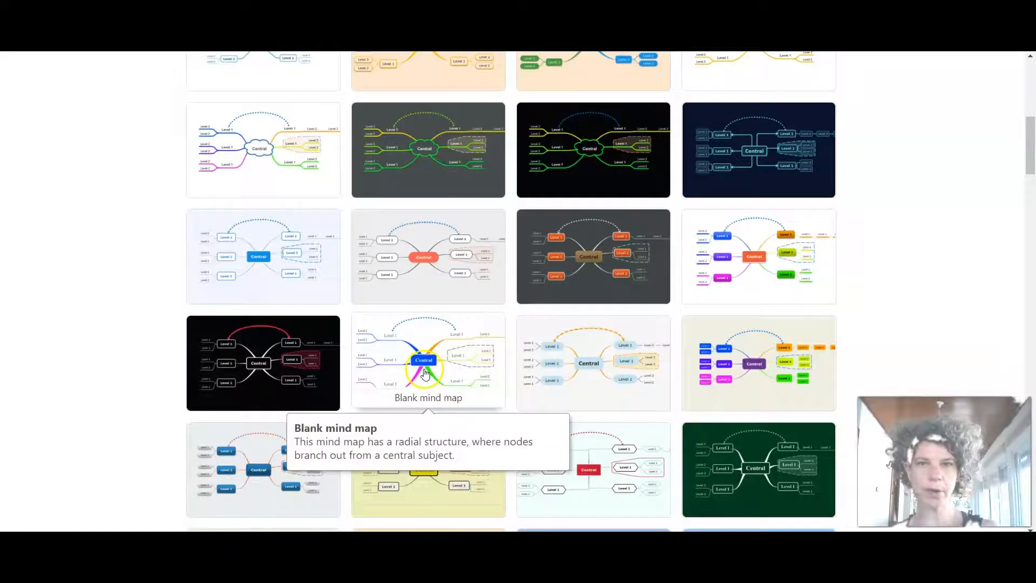
click(240, 162)
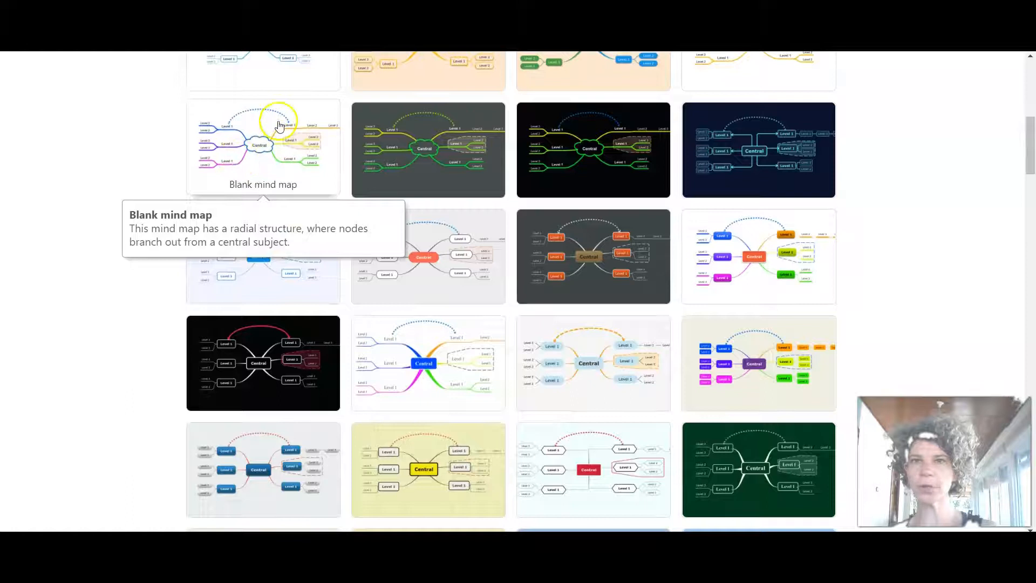
click(276, 143)
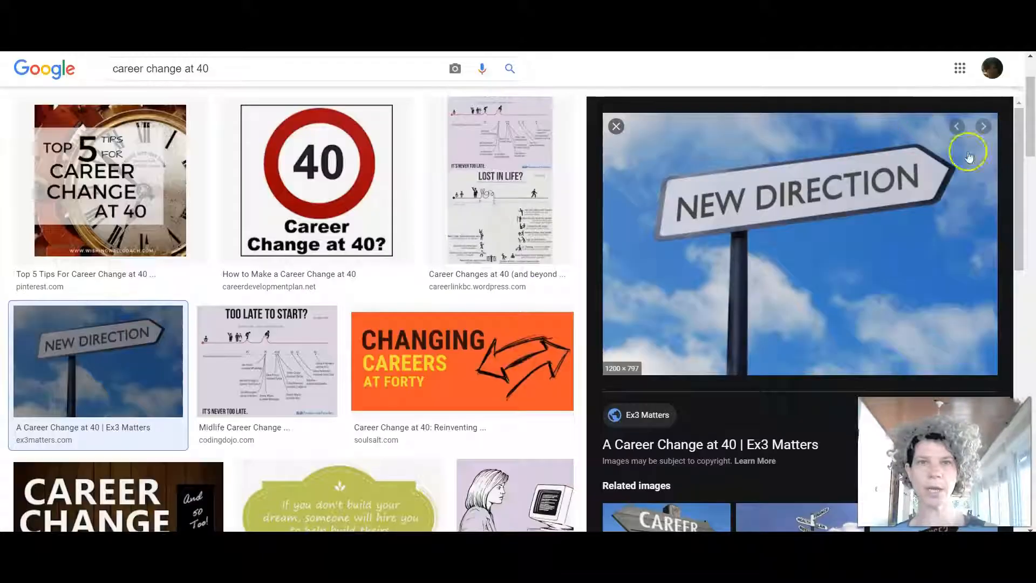
In the Google image results for "career change at 40", copy the image address of the "Time for Change" picture.
scroll(359, 278, up, 1)
scroll(359, 278, down, 10)
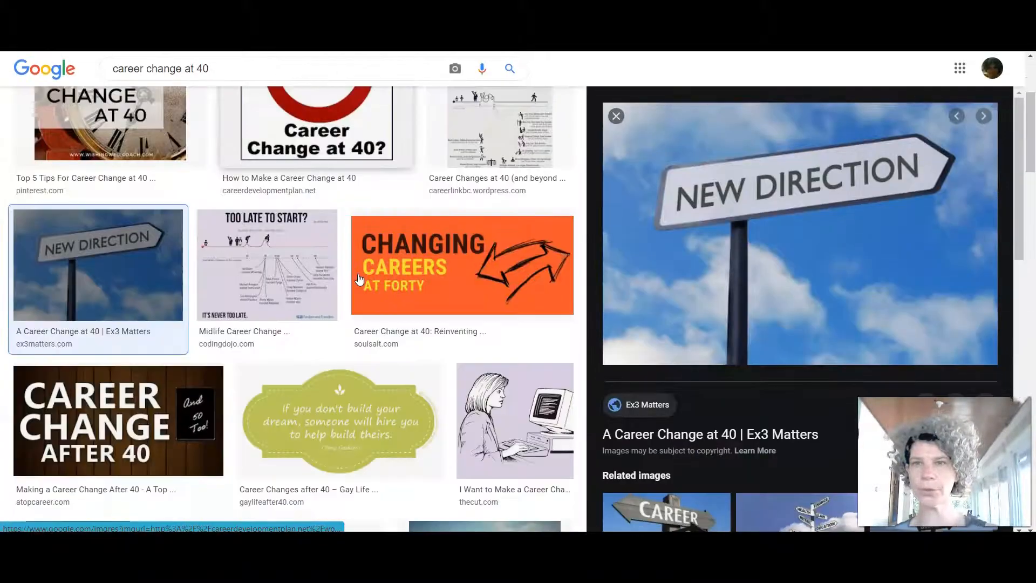
scroll(359, 277, up, 7)
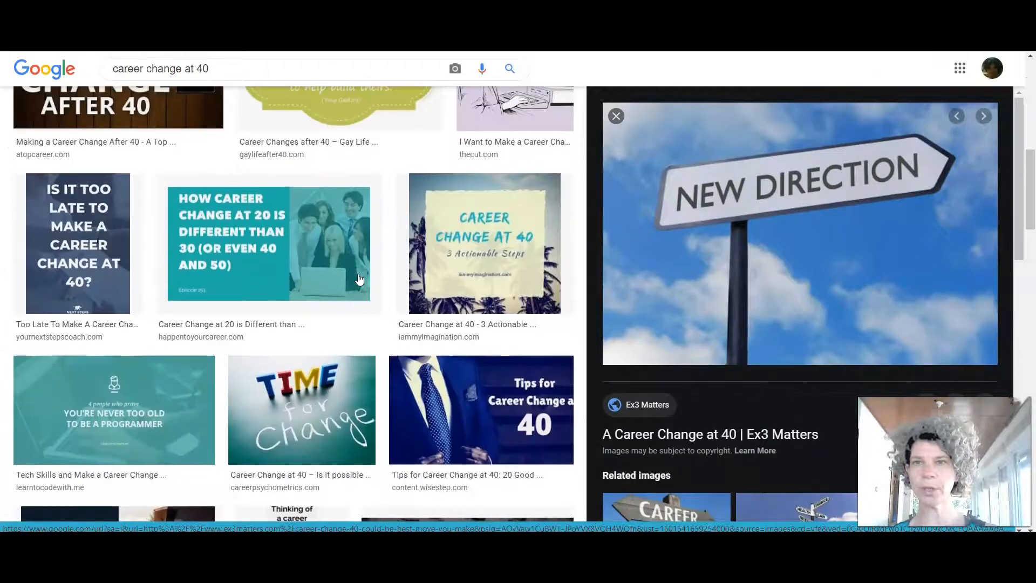
click(313, 400)
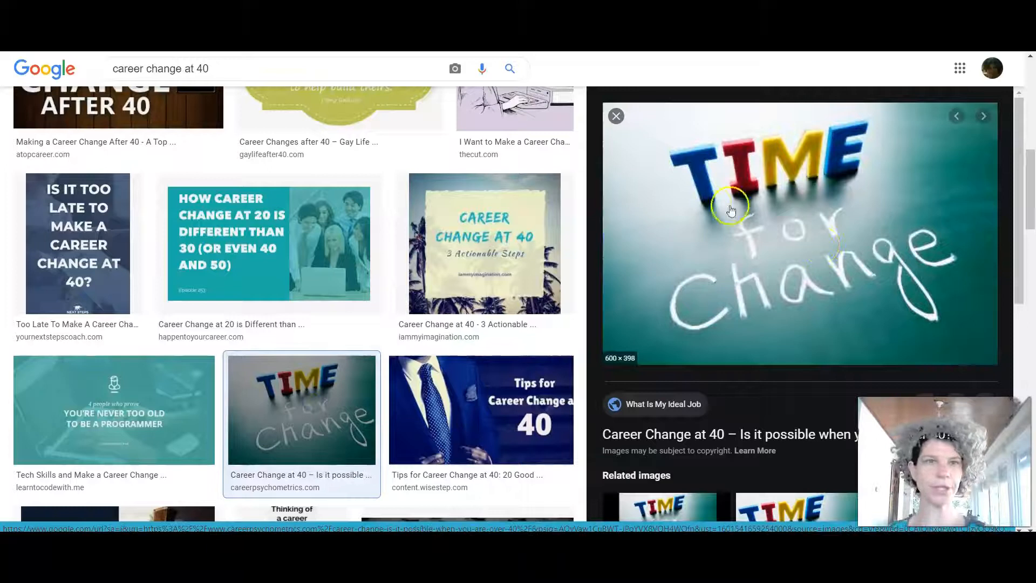
right_click(771, 211)
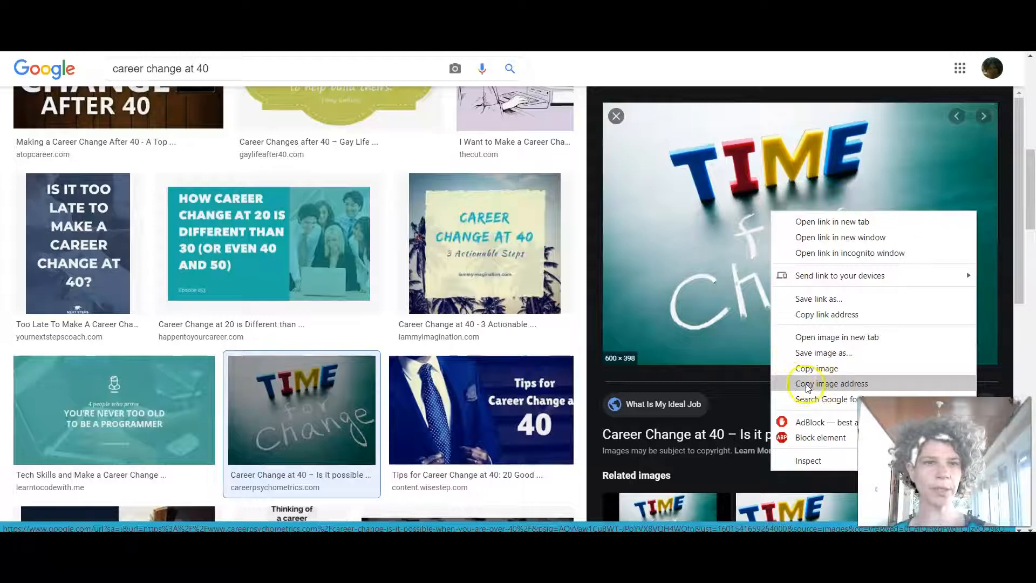
click(871, 386)
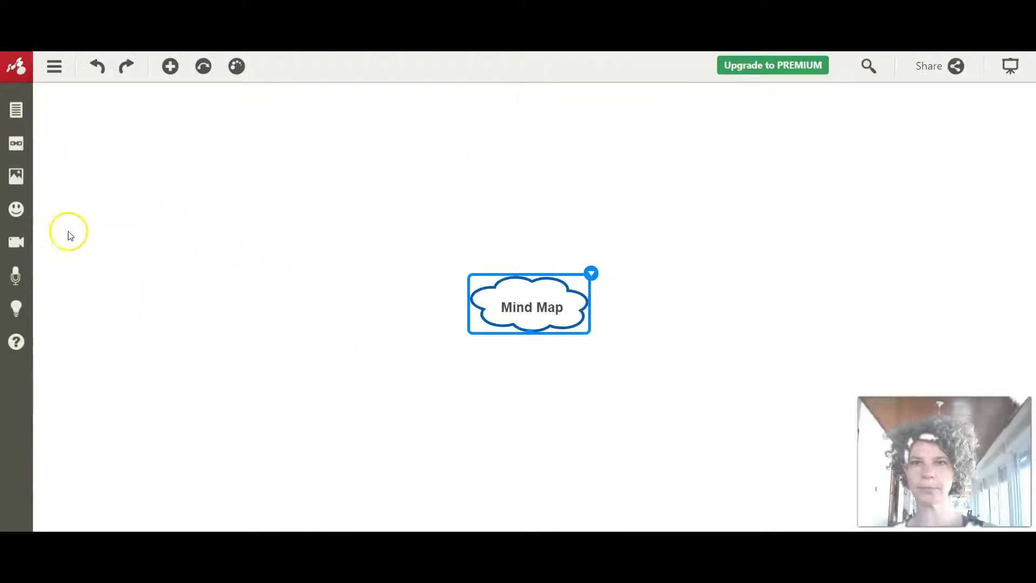
Back in the Mindomo map, insert the picture into the central topic using the copied image URL.
double_click(507, 300)
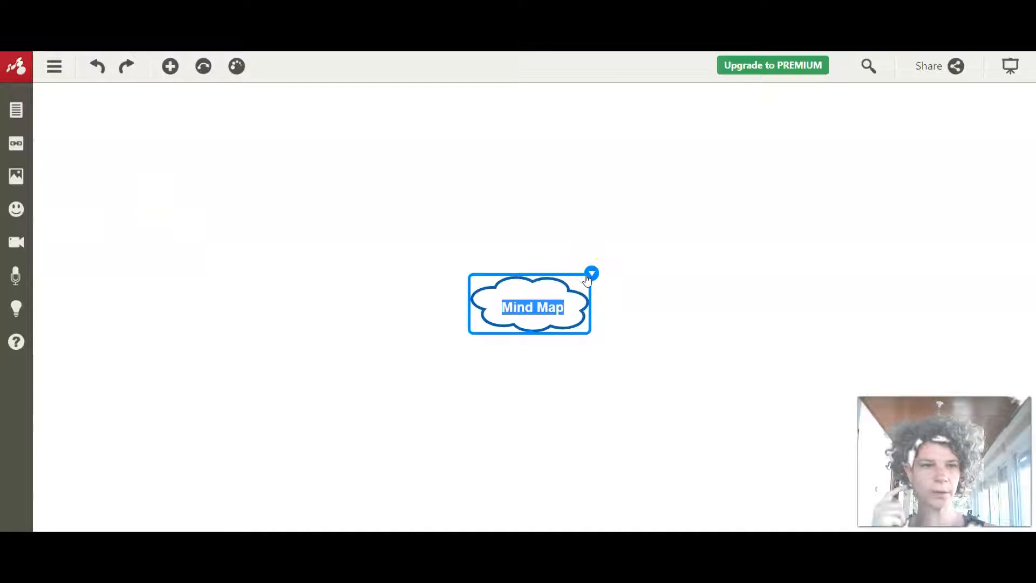
click(17, 176)
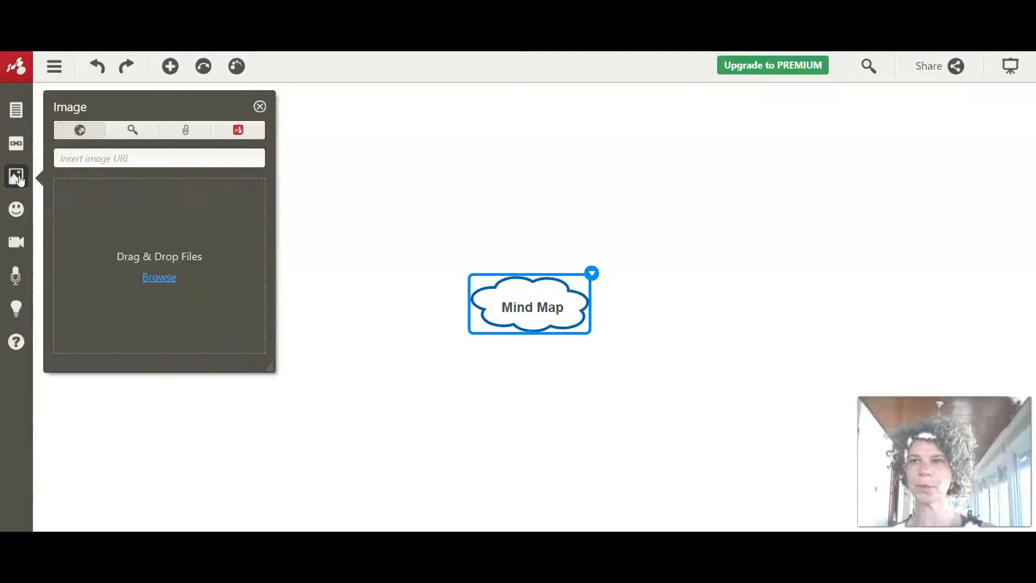
click(90, 159)
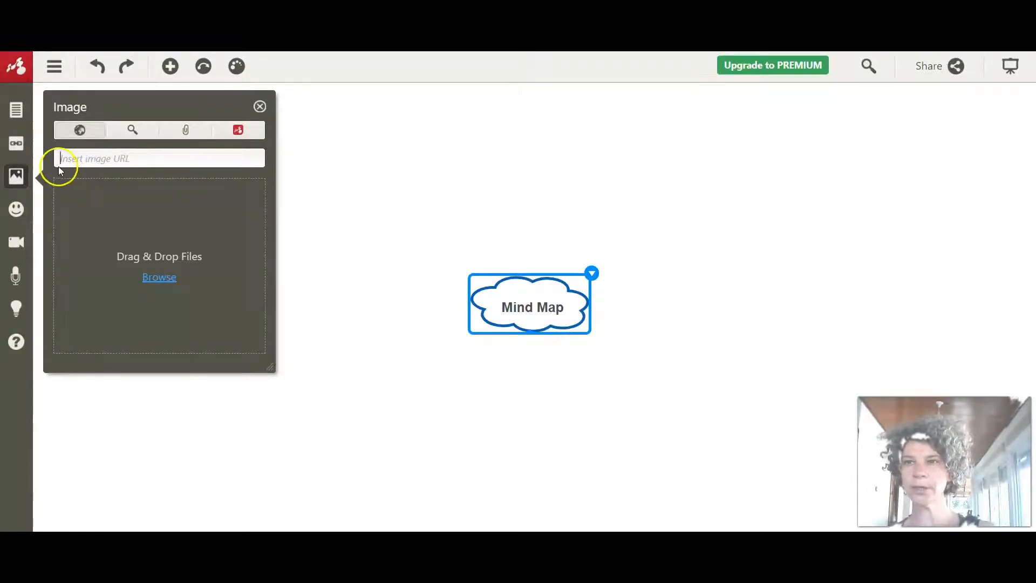
click(155, 158)
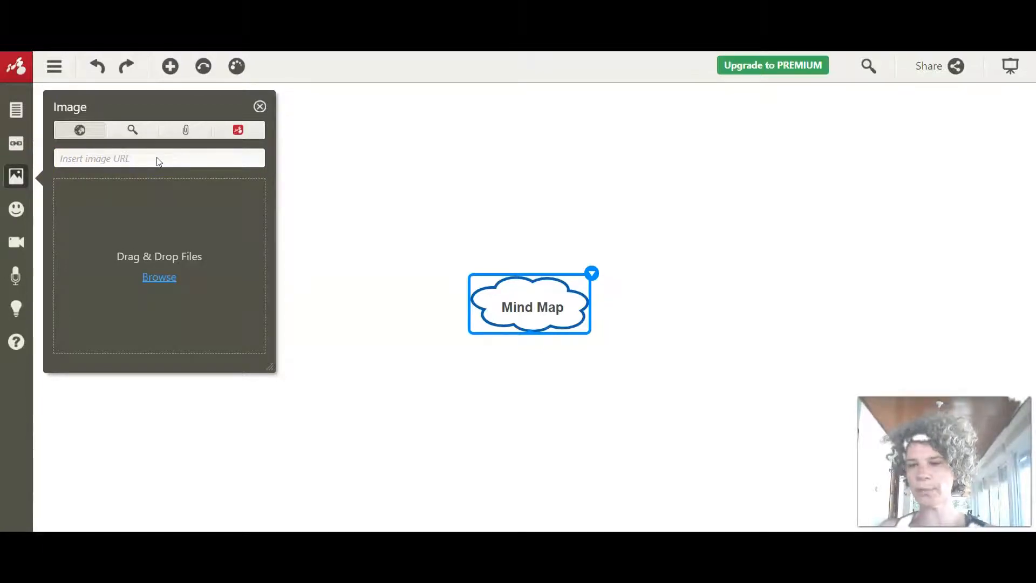
key(ctrl+v)
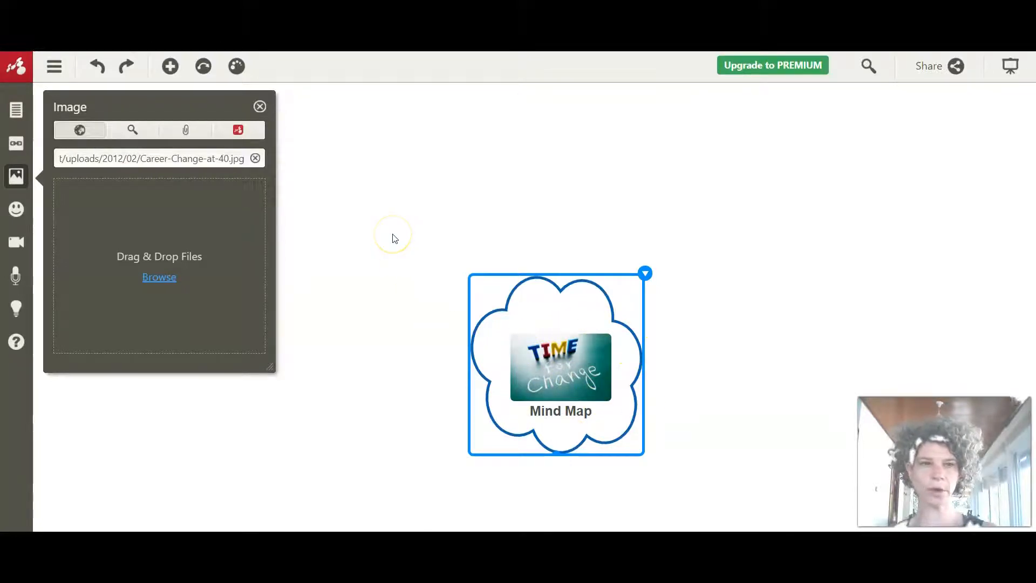
click(259, 106)
Delete the "Mind Map" text from the central topic, keeping only the picture.
double_click(545, 411)
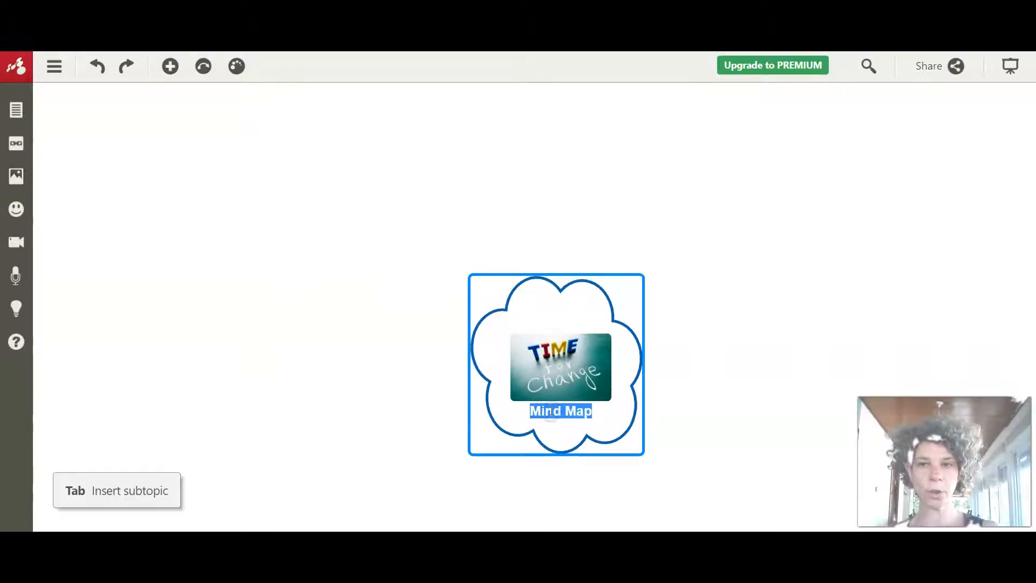
key(BackSpace)
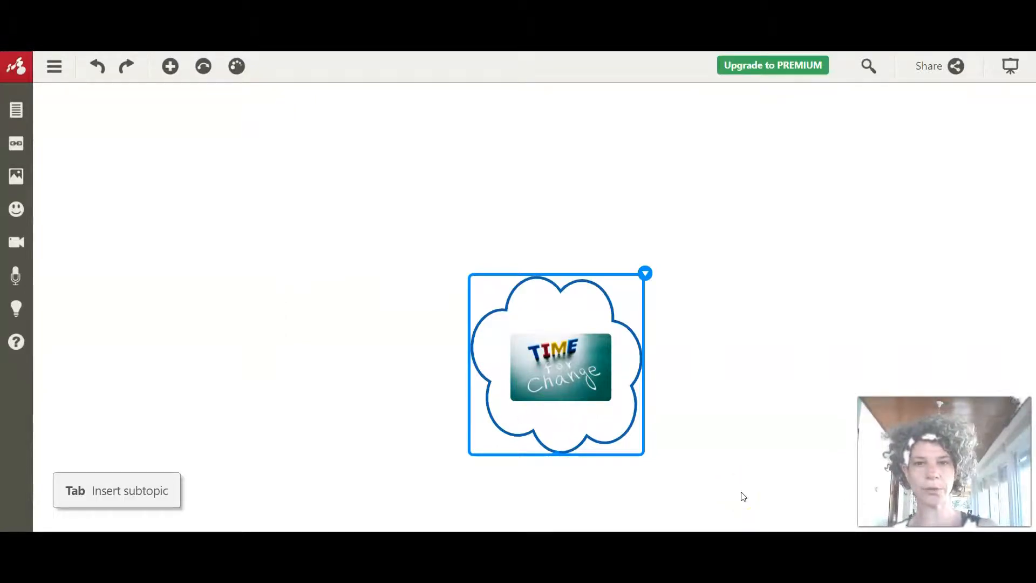
key(Return)
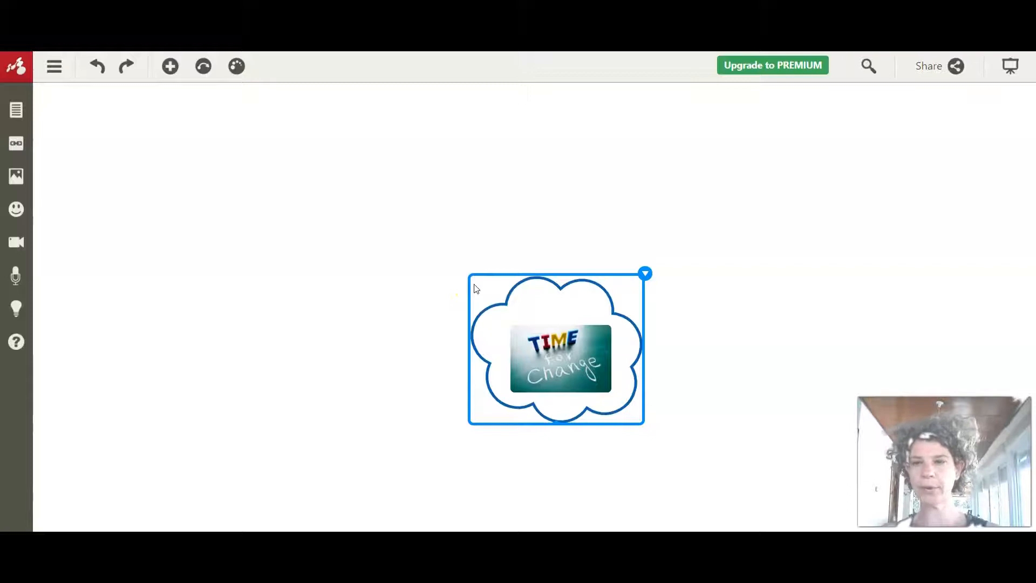
Add a main topic named "Education" to the central topic, followed by a second main topic at the same level.
key(Tab)
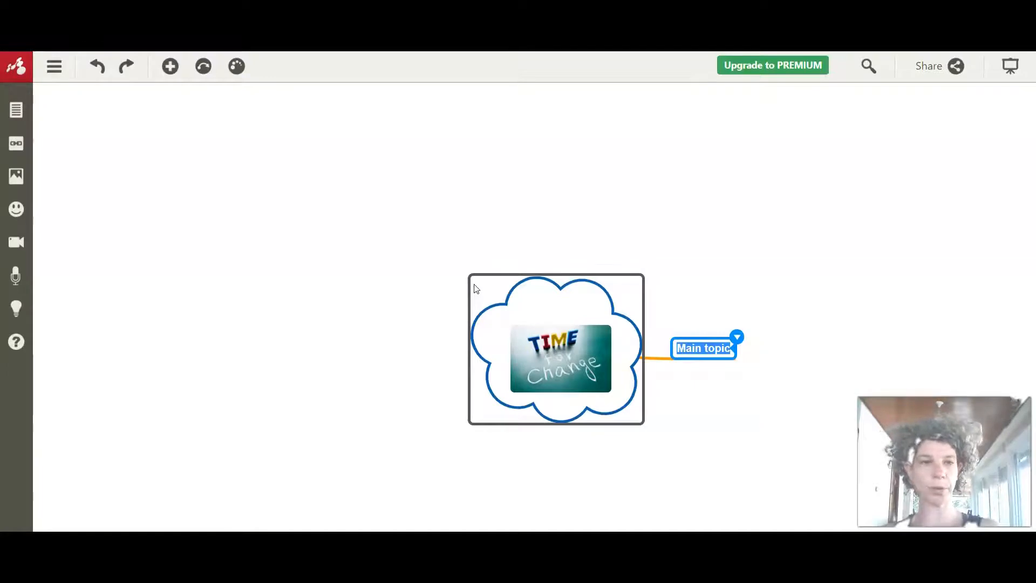
text(Education)
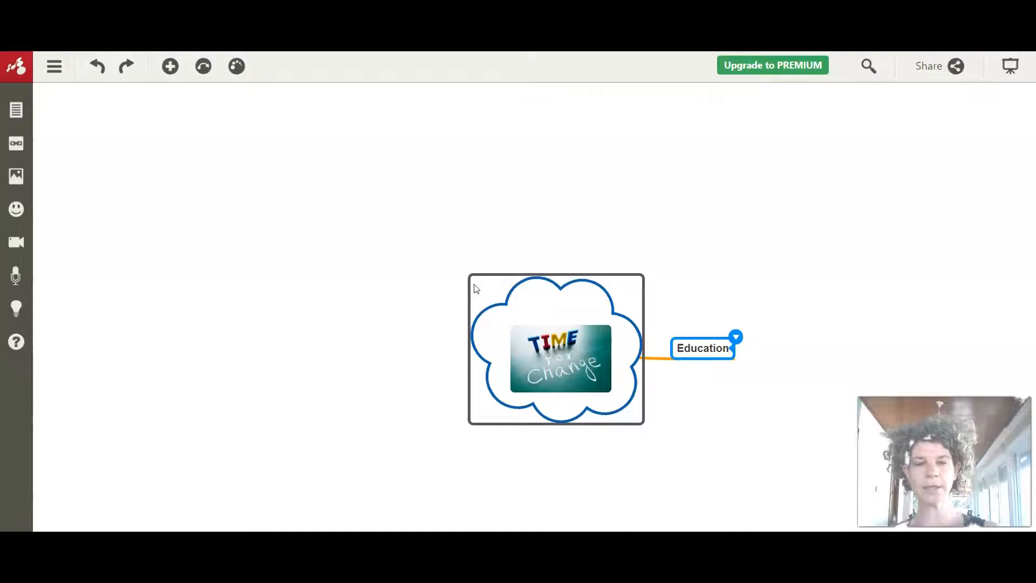
key(Return)
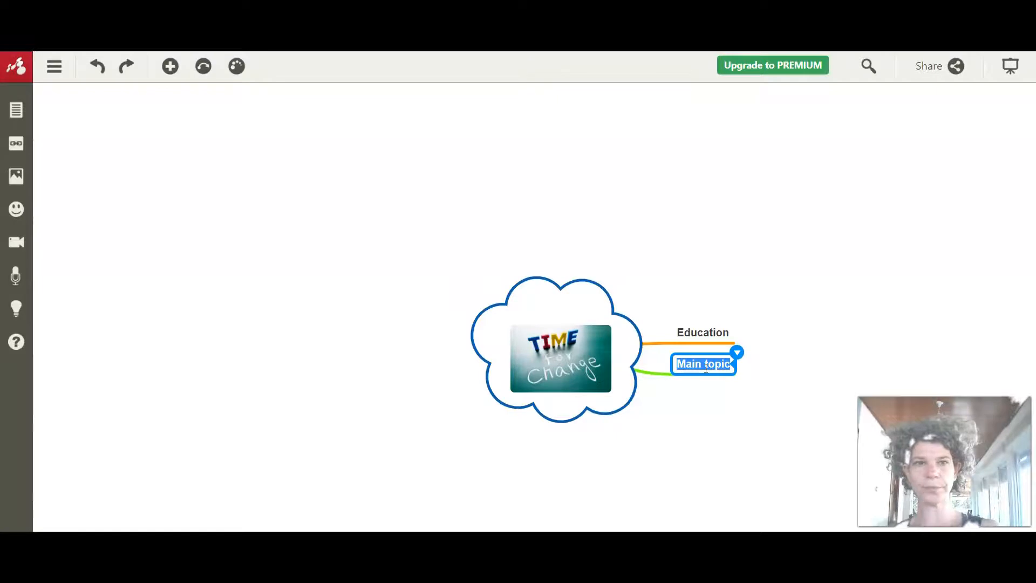
text(MA d)
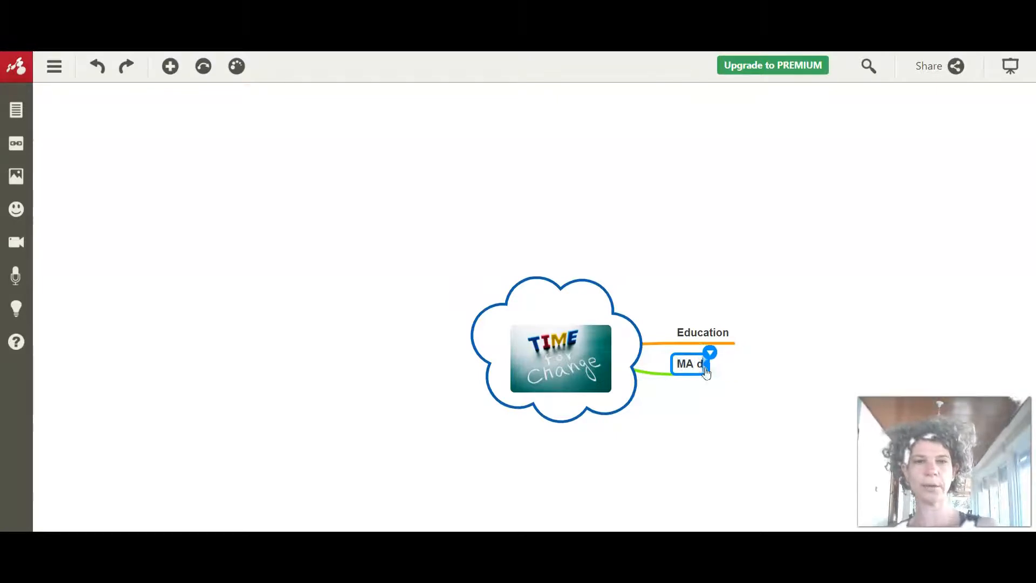
text(egree)
key(BackSpace)
key(BackSpace)
key(BackSpace)
key(BackSpace)
key(BackSpace)
key(BackSpace)
key(BackSpace)
key(BackSpace)
key(BackSpace)
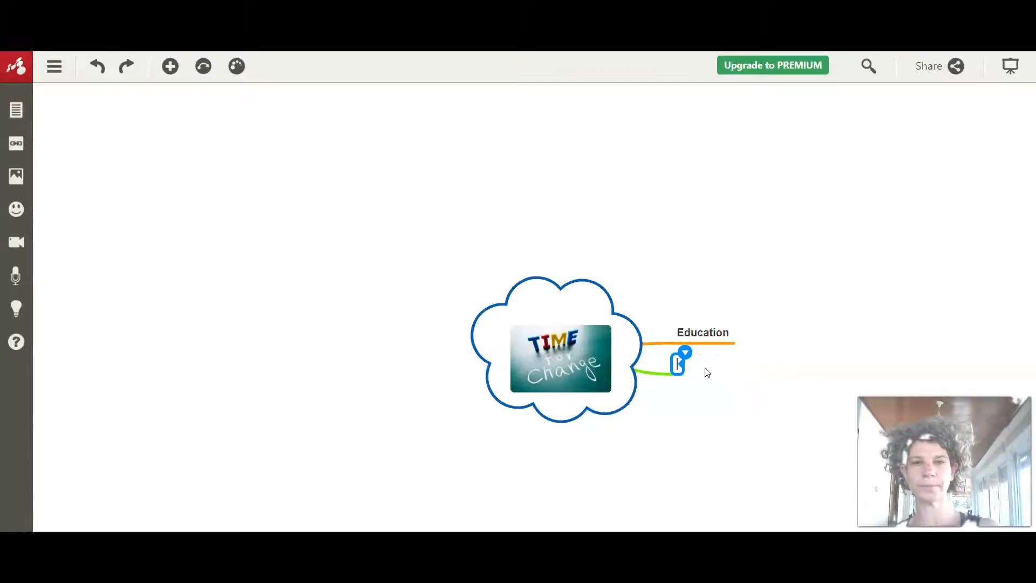
Name the second main topic "Family" and add a subtopic "Kids" to it.
text(Family)
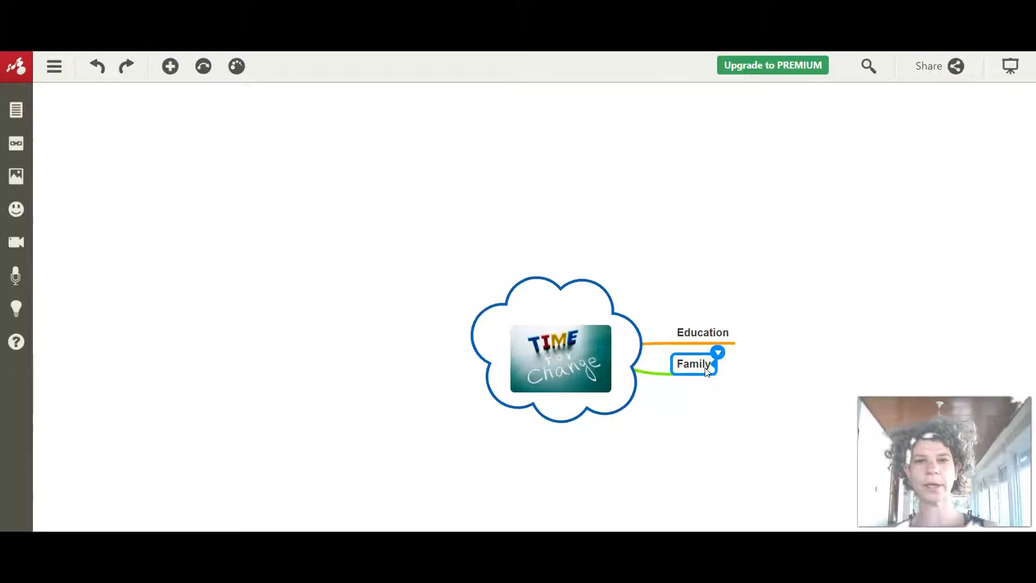
key(Tab)
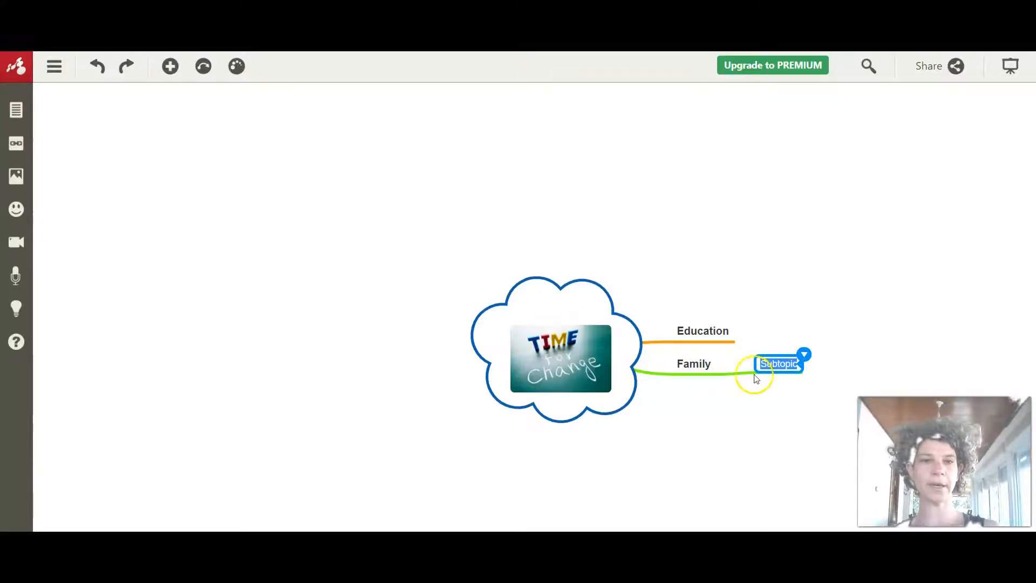
text(Kids)
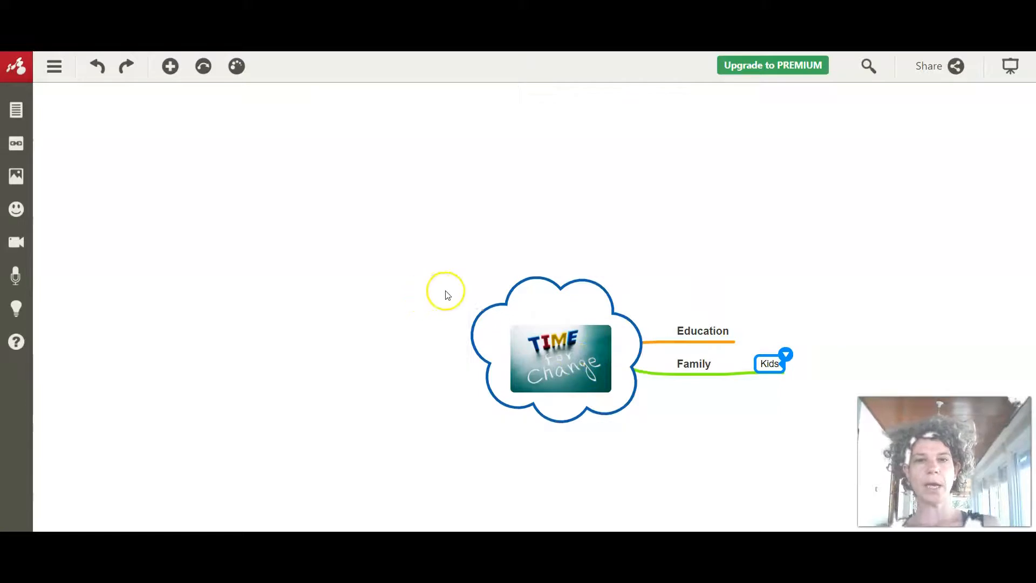
Add another main topic named "Challenges" to the central picture topic.
click(487, 294)
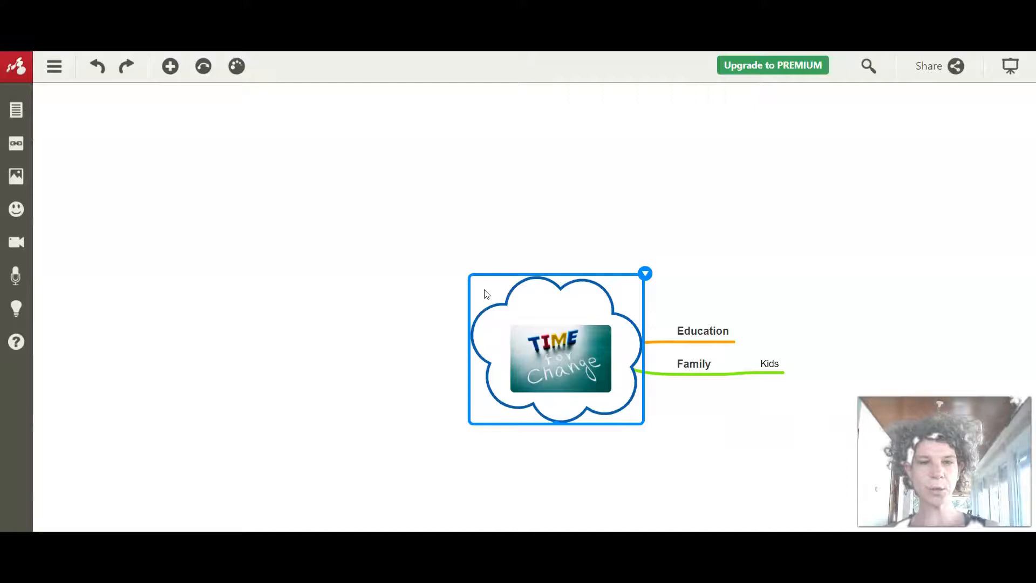
key(Tab)
text(Challenges)
key(Tab)
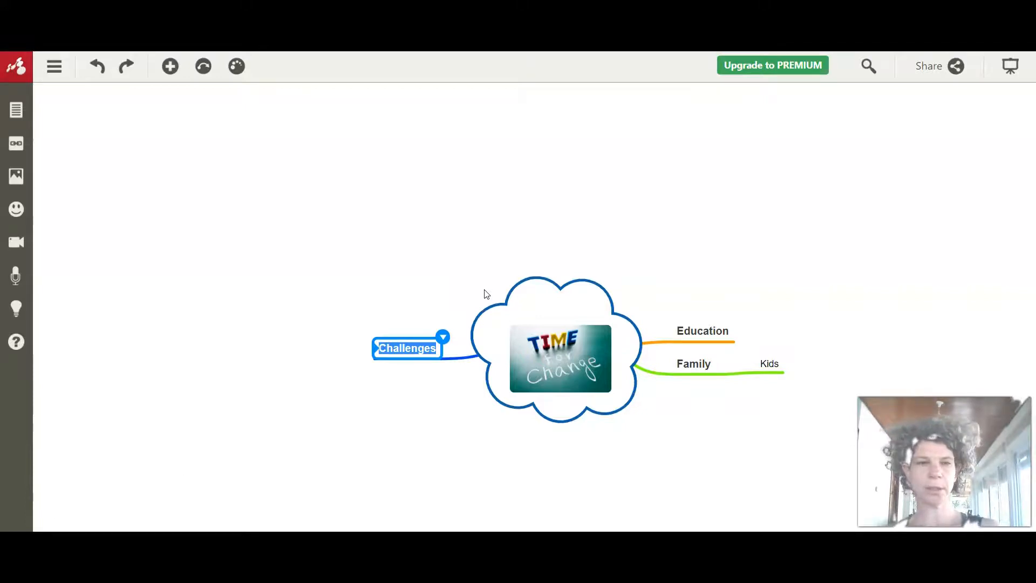
Rename the "Challenges" topic as "Studies" and add three more unnamed main topics to the central picture topic.
text(Studies)
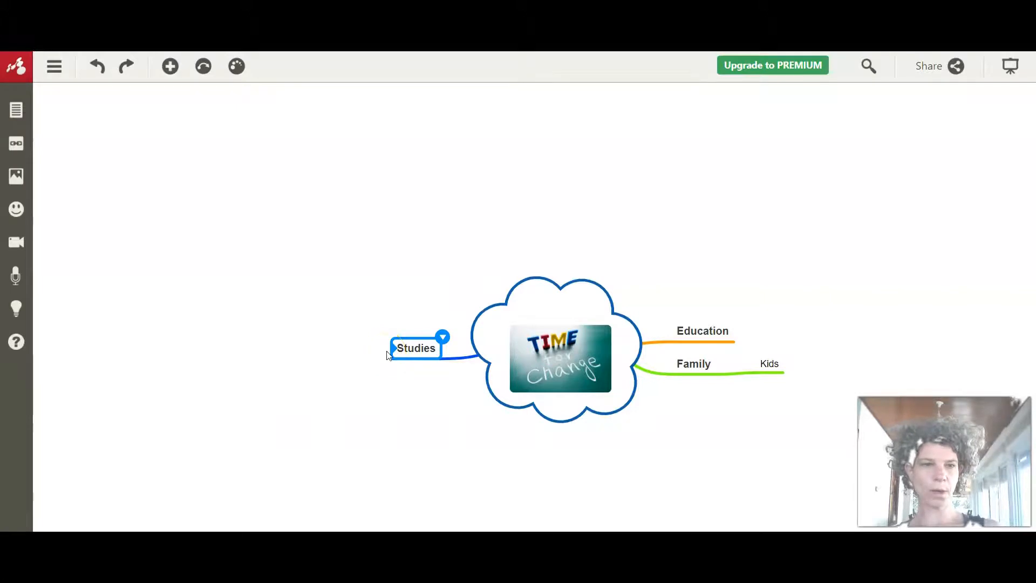
click(486, 331)
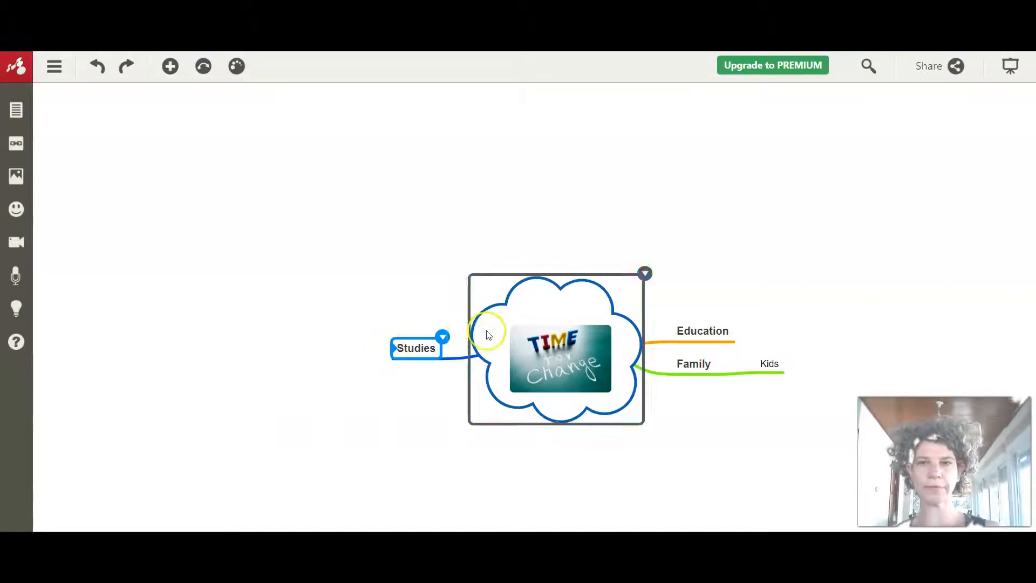
click(486, 331)
click(508, 406)
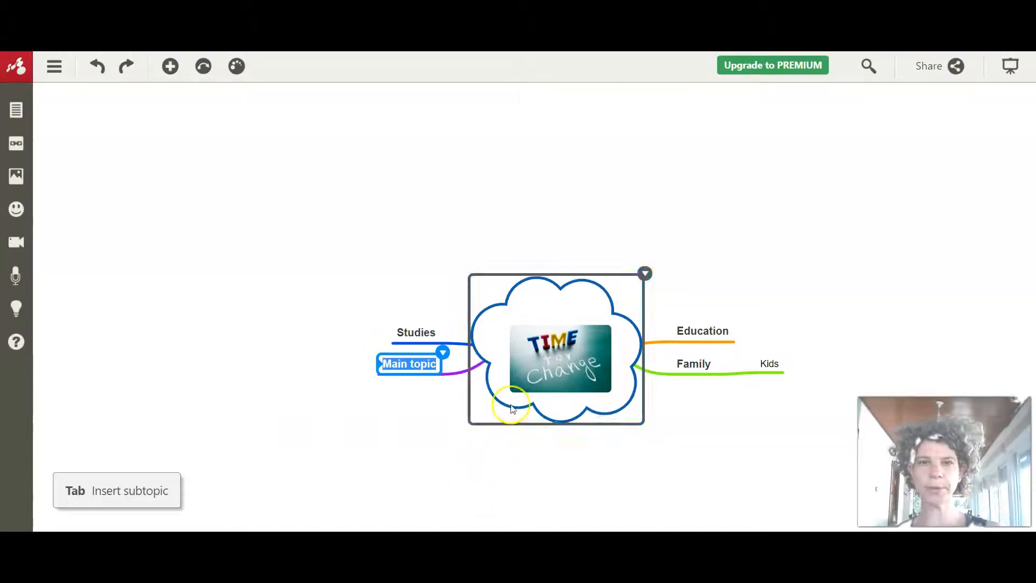
key(Tab)
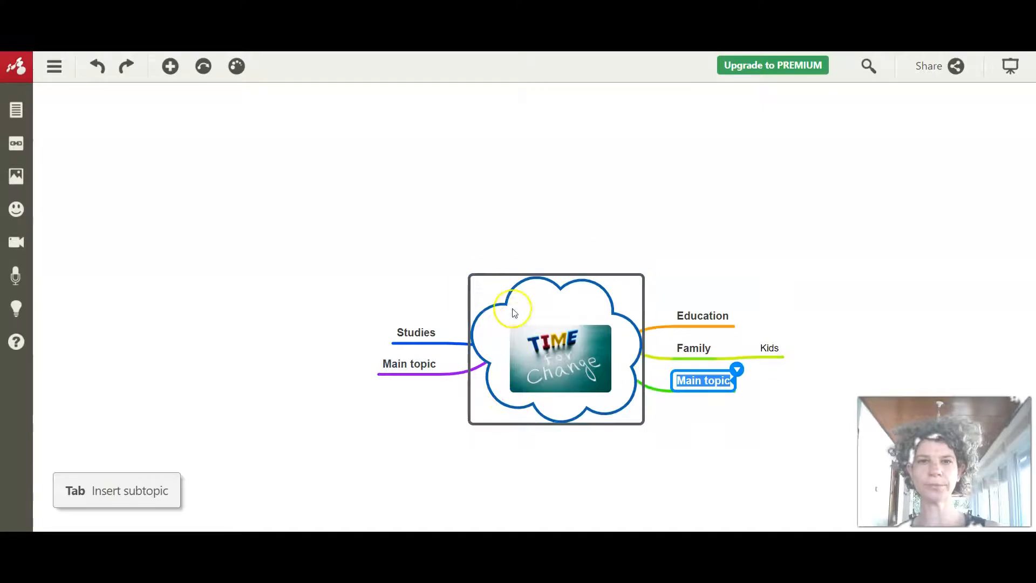
click(477, 292)
key(Tab)
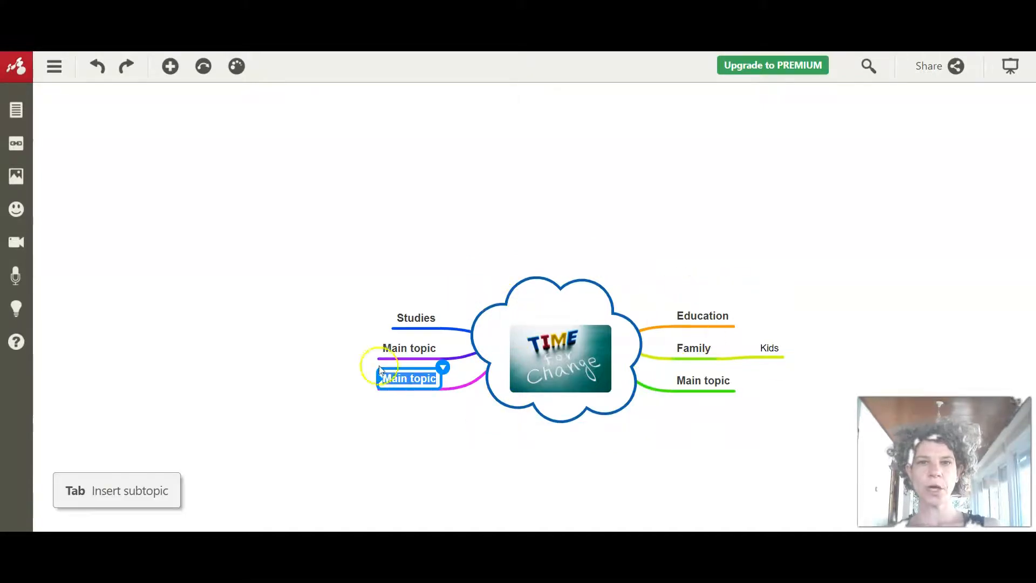
Add a chain of three nested subtopics to the lowest main topic on the "Studies" side of the map.
click(388, 384)
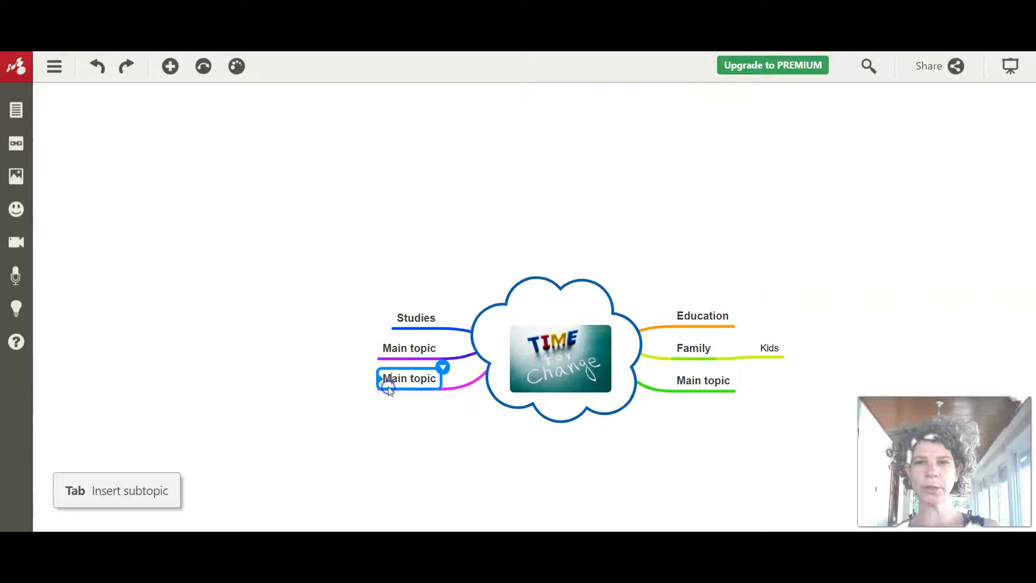
key(Tab)
key(Tab)
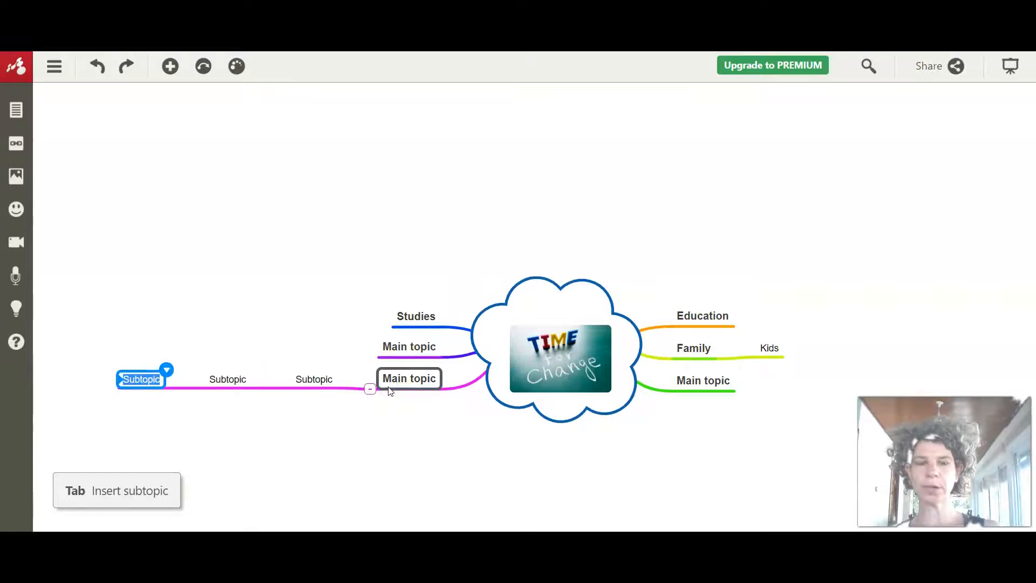
Add three more subtopics directly to the same main topic, at the same level as the first subtopic of its chain.
click(392, 388)
key(Tab)
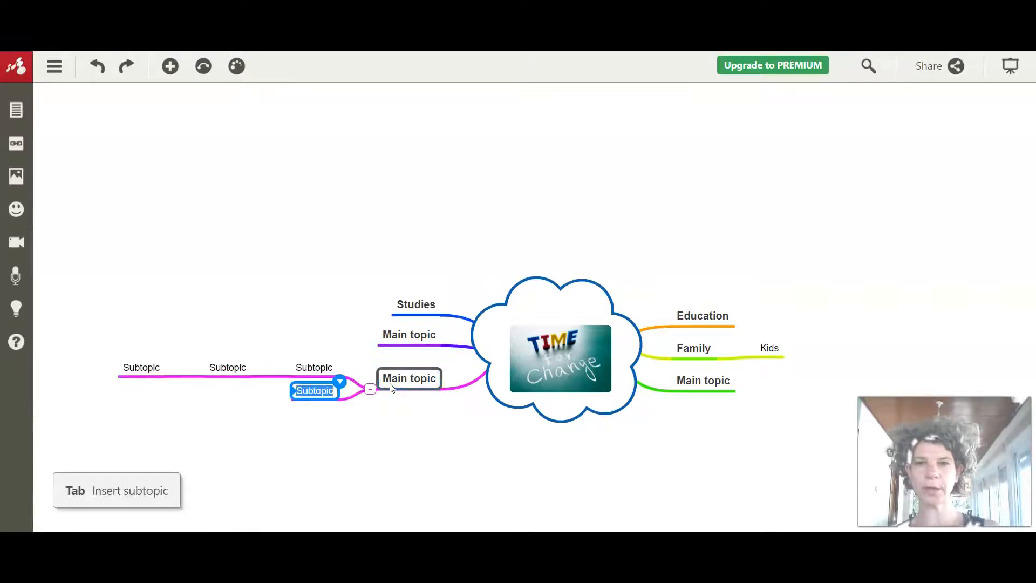
click(389, 385)
key(Tab)
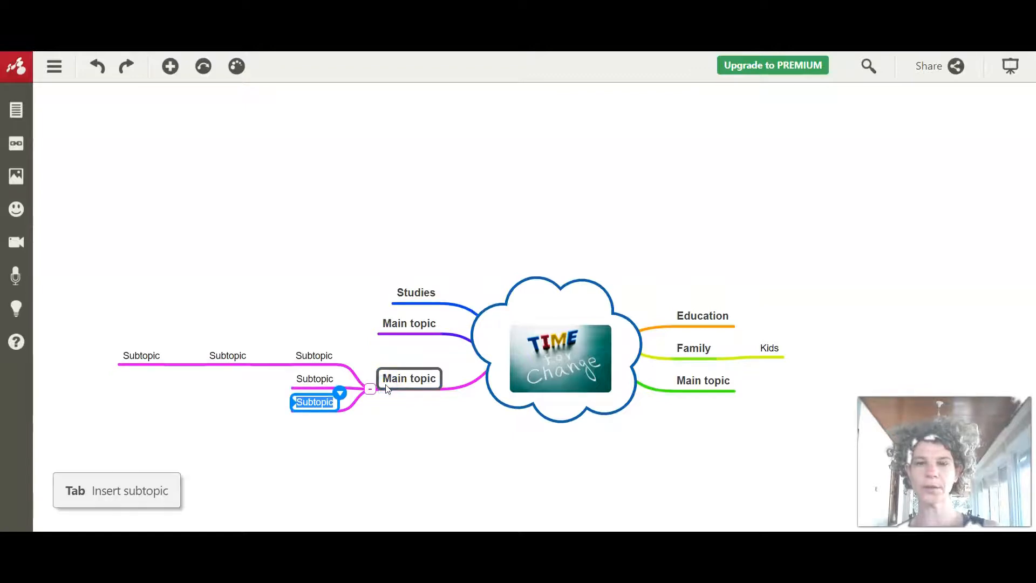
click(315, 404)
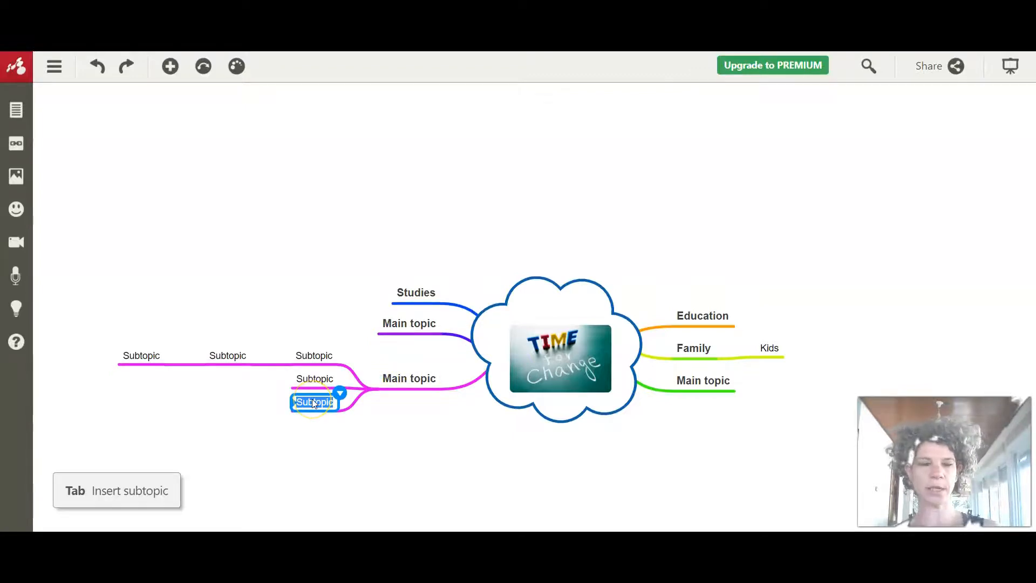
click(315, 403)
key(Return)
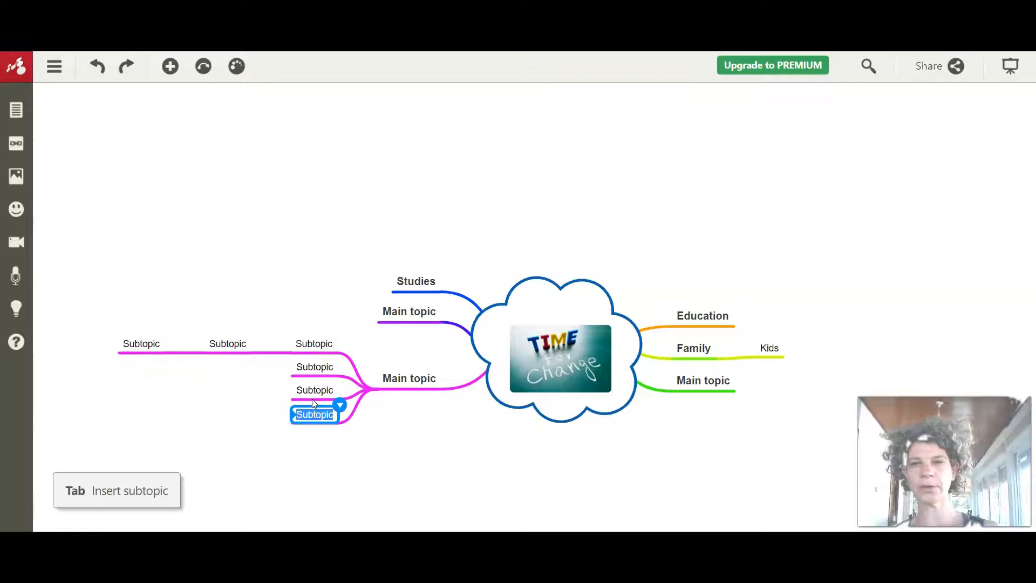
click(409, 447)
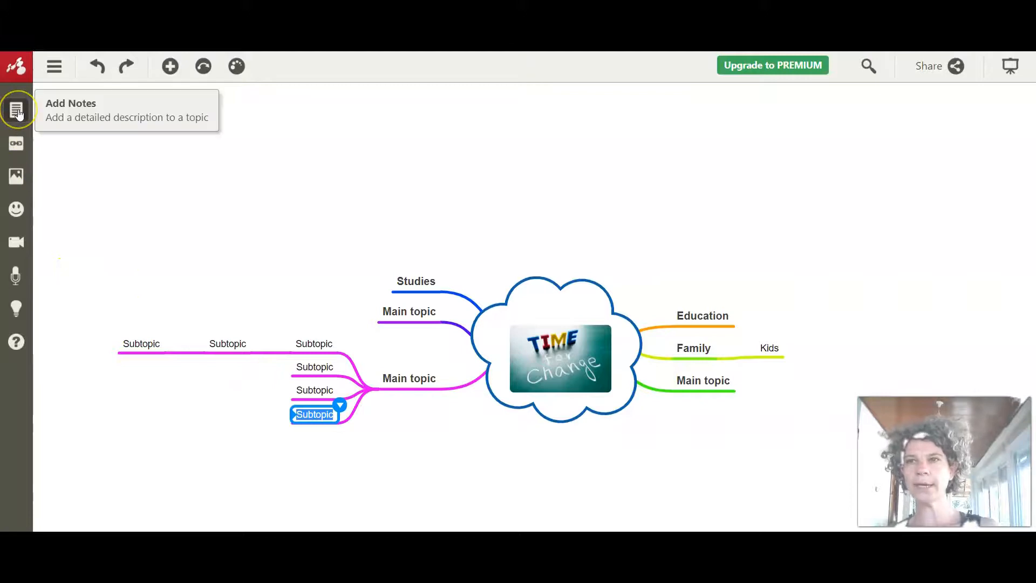
Add the note "The main topic of my Ted Talk is changing careers at the age of 40." to the central topic and preview it.
click(487, 333)
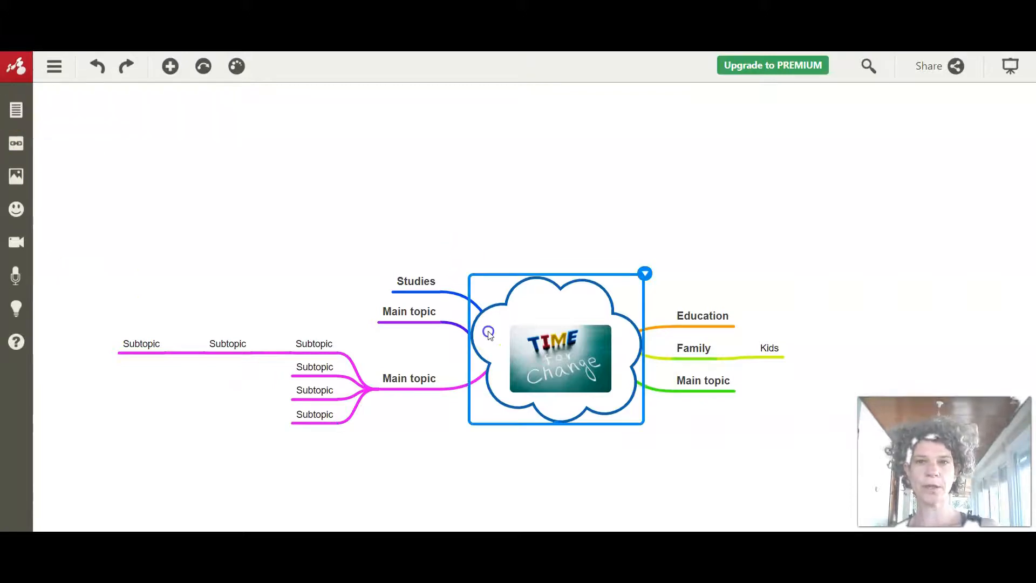
click(16, 114)
click(278, 225)
text(The ma)
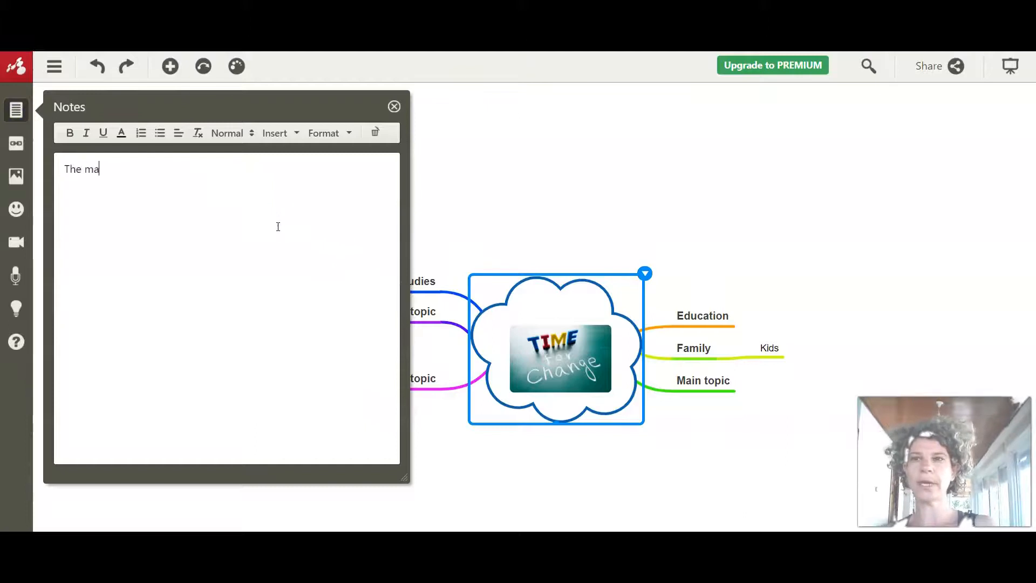
text(in topic of my Ted Talk is changing careers at the age of 40.)
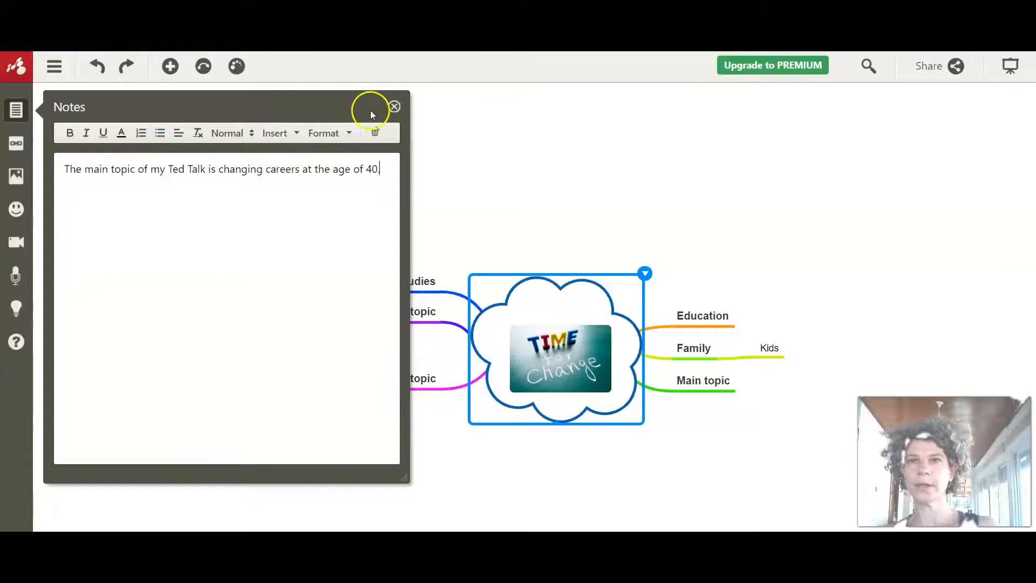
click(394, 107)
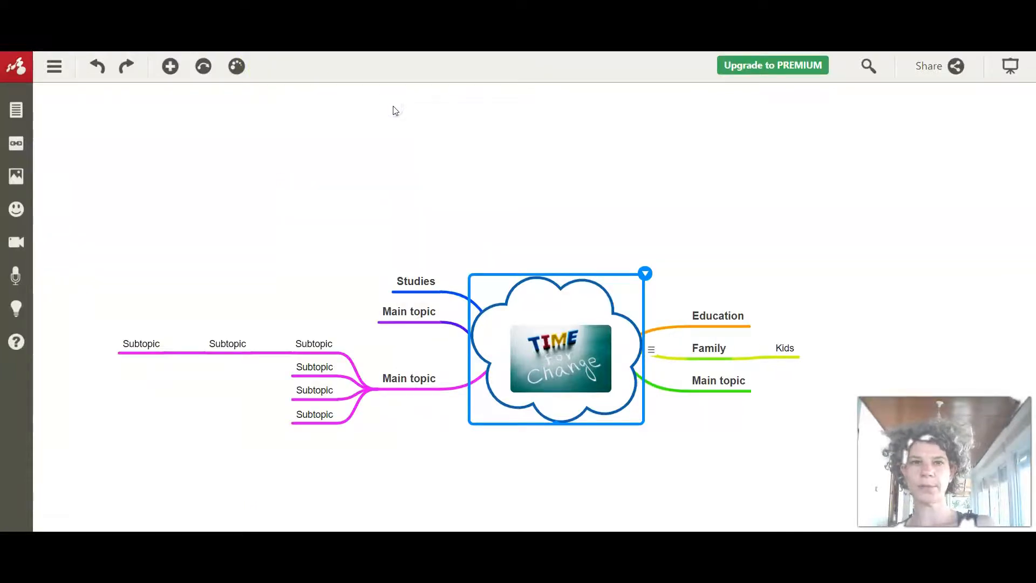
mouse_move(651, 359)
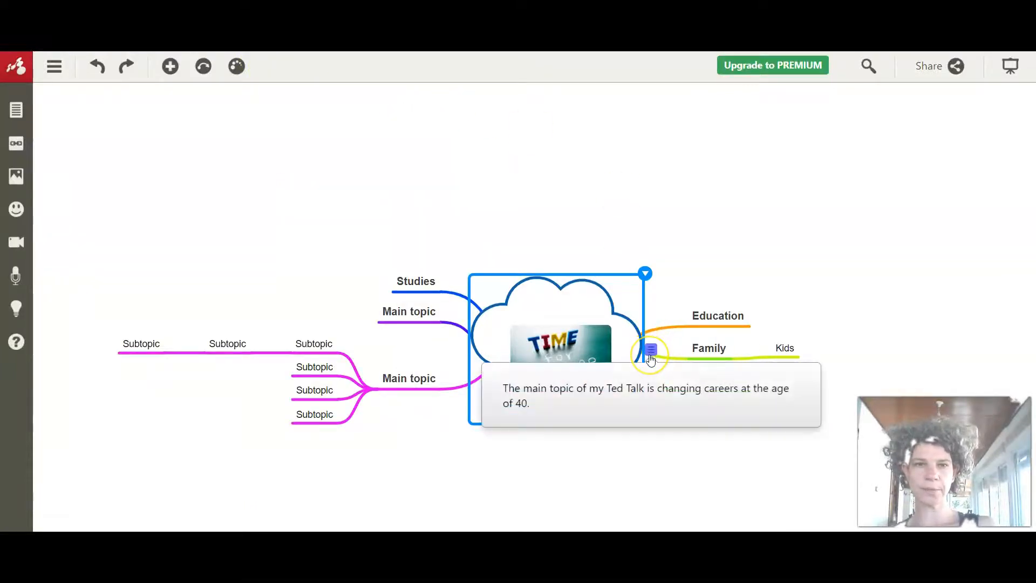
click(652, 352)
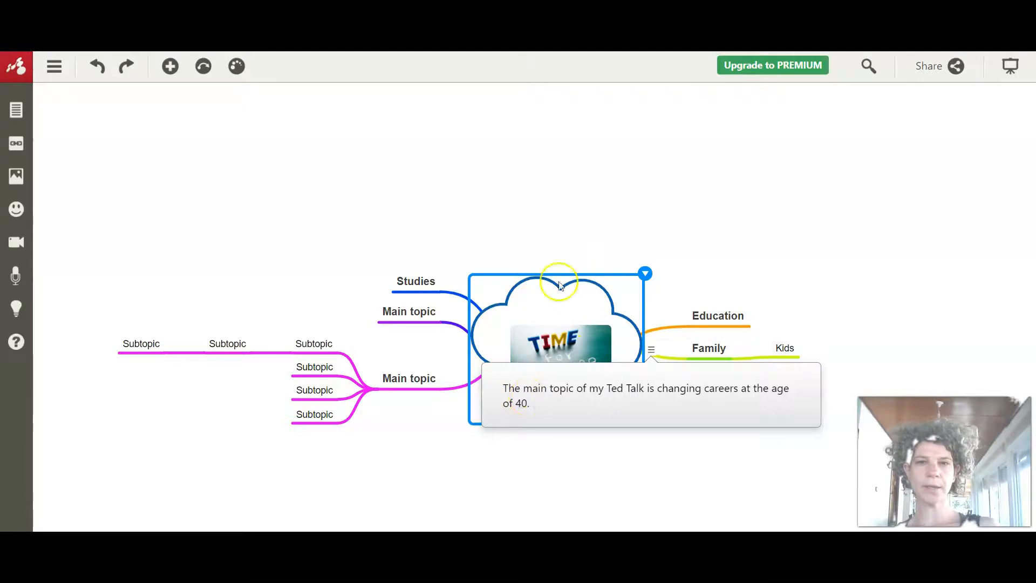
mouse_move(531, 355)
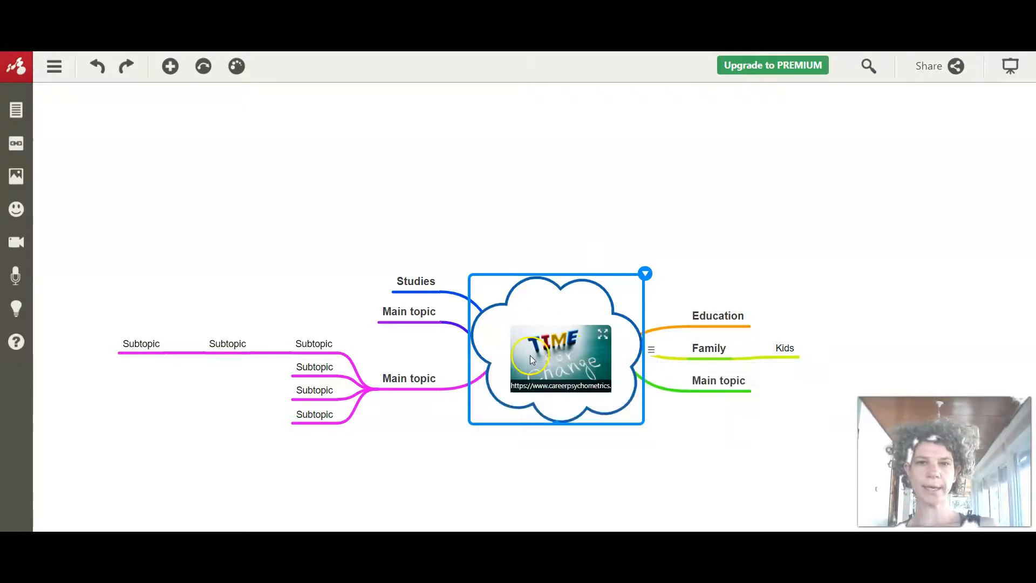
Format the whole text of the central topic's note as bold, Large and blue, and close the note.
click(652, 351)
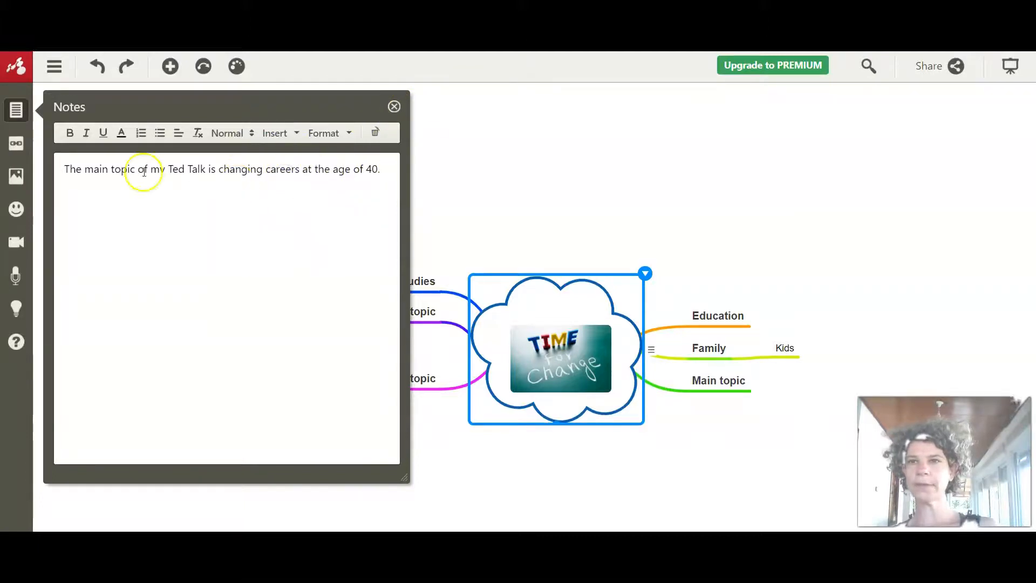
drag(66, 168, 394, 172)
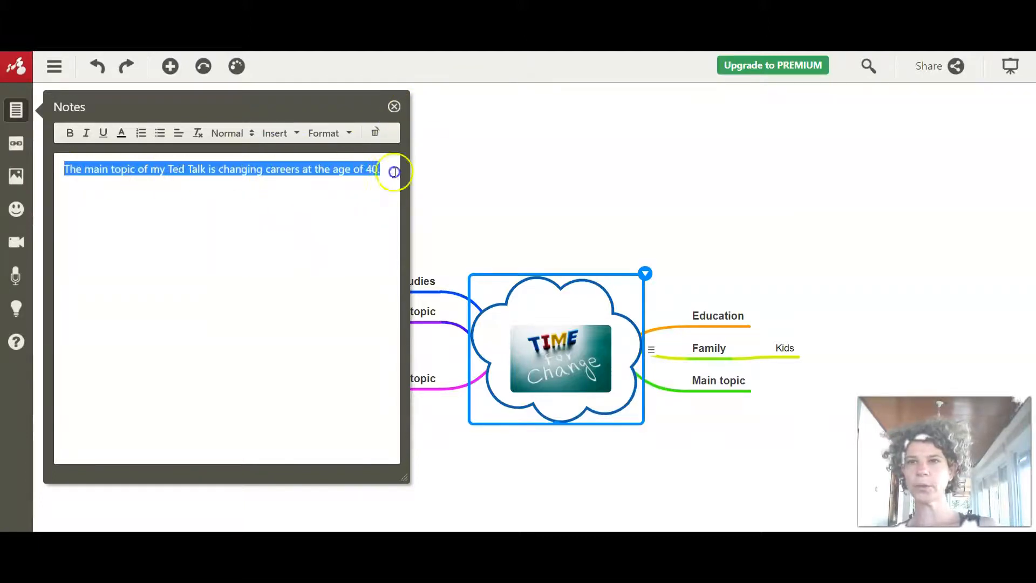
click(69, 133)
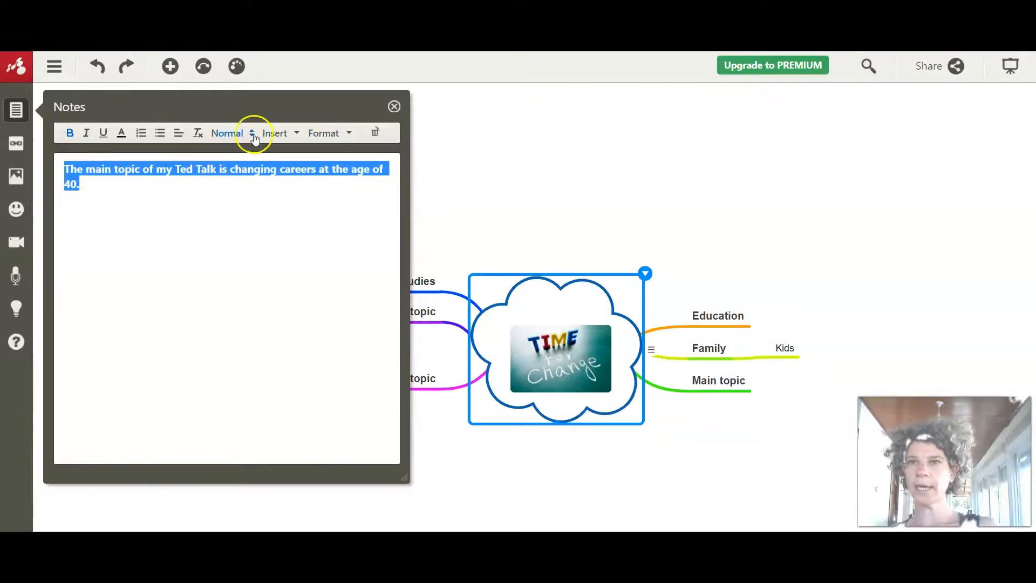
click(332, 134)
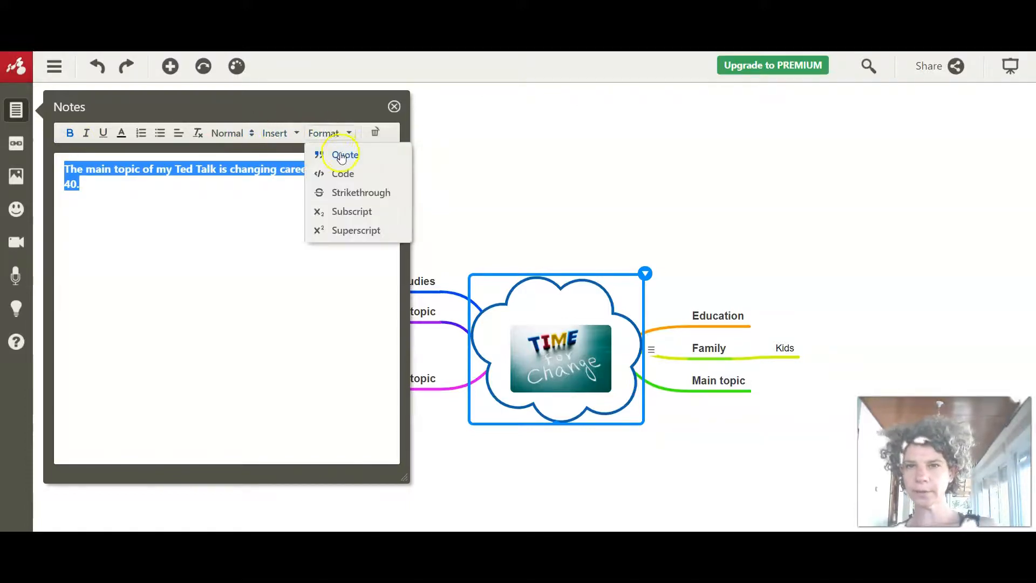
click(268, 135)
click(234, 133)
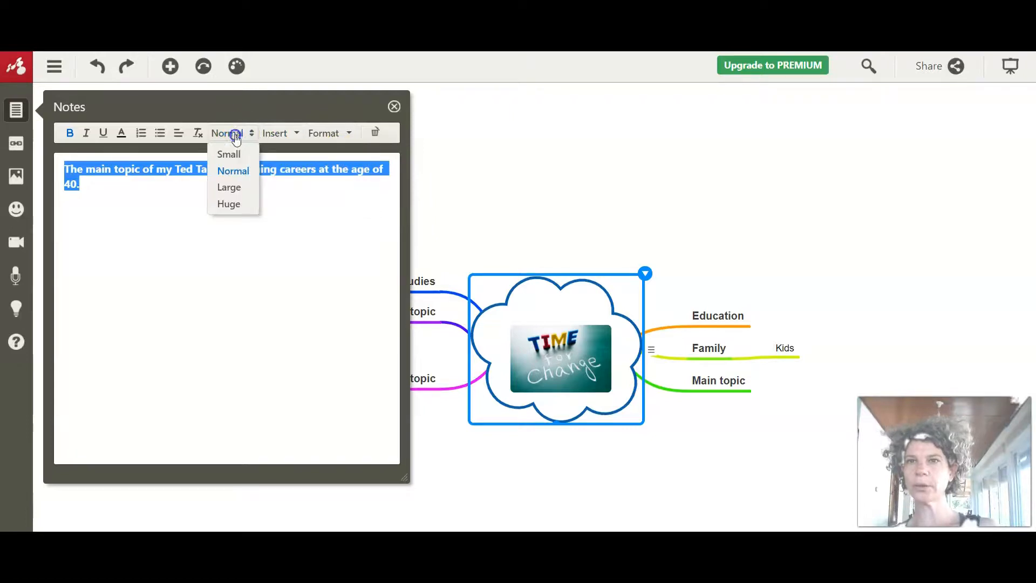
click(229, 187)
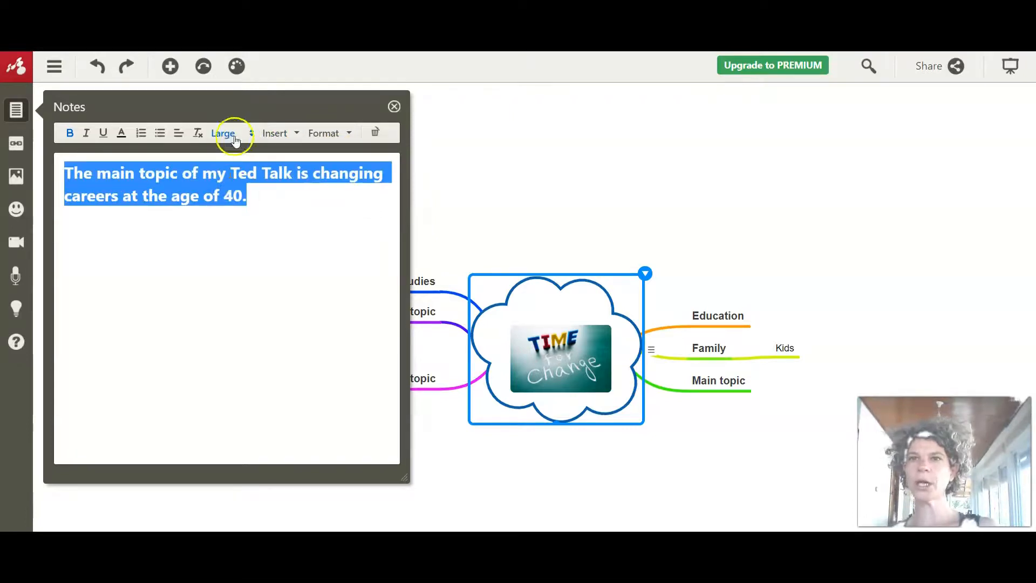
click(120, 139)
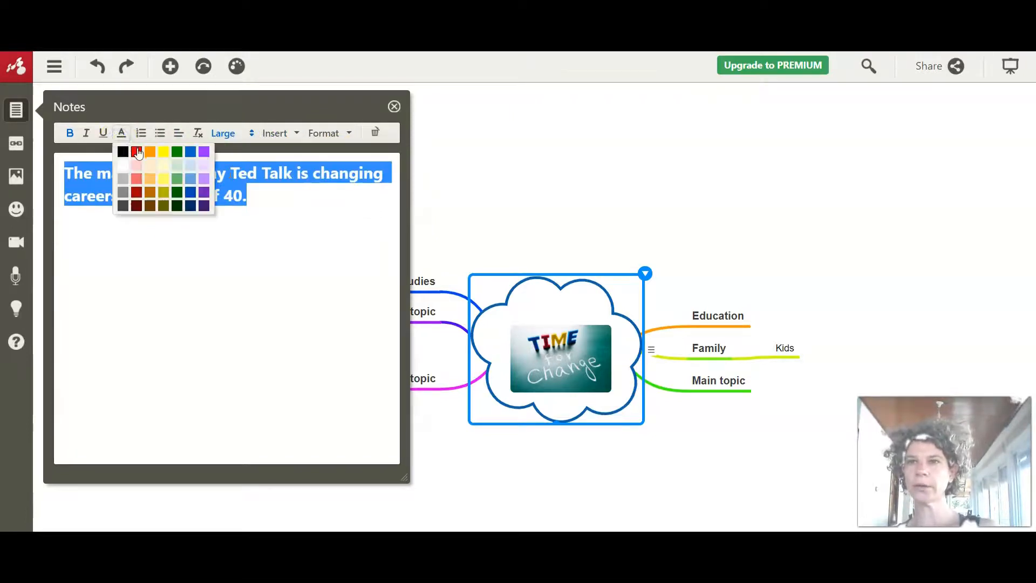
click(193, 155)
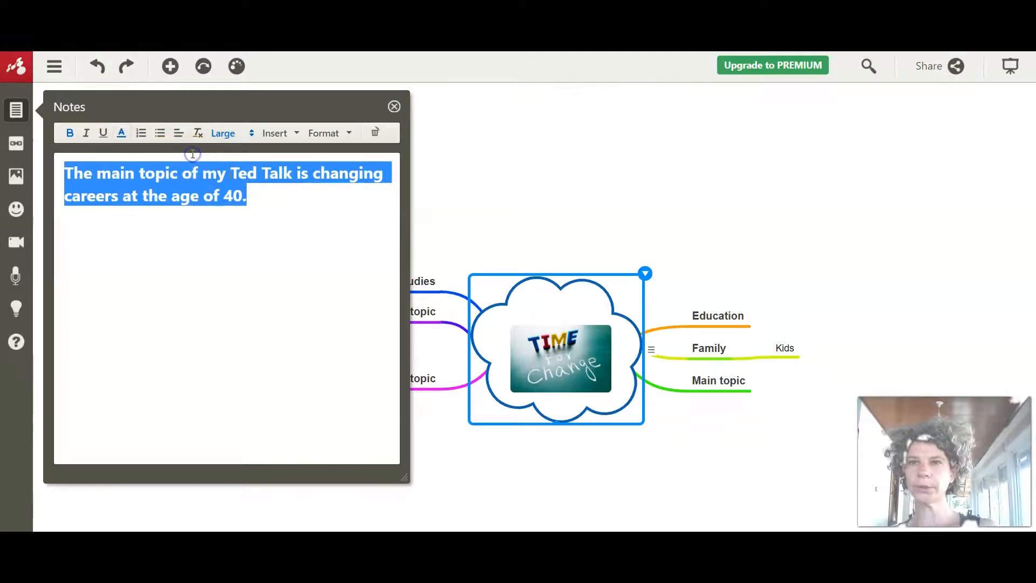
click(394, 106)
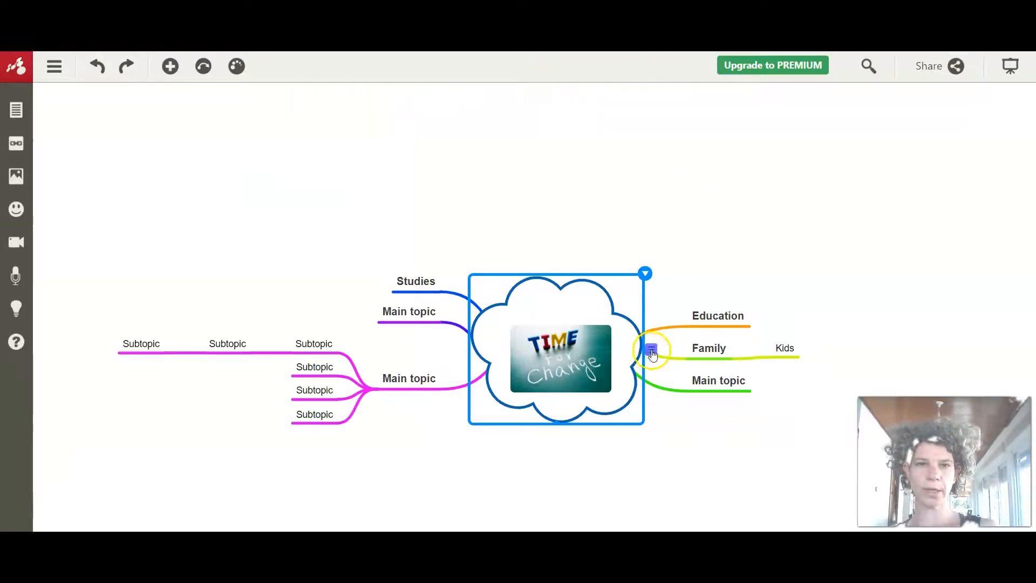
mouse_move(651, 351)
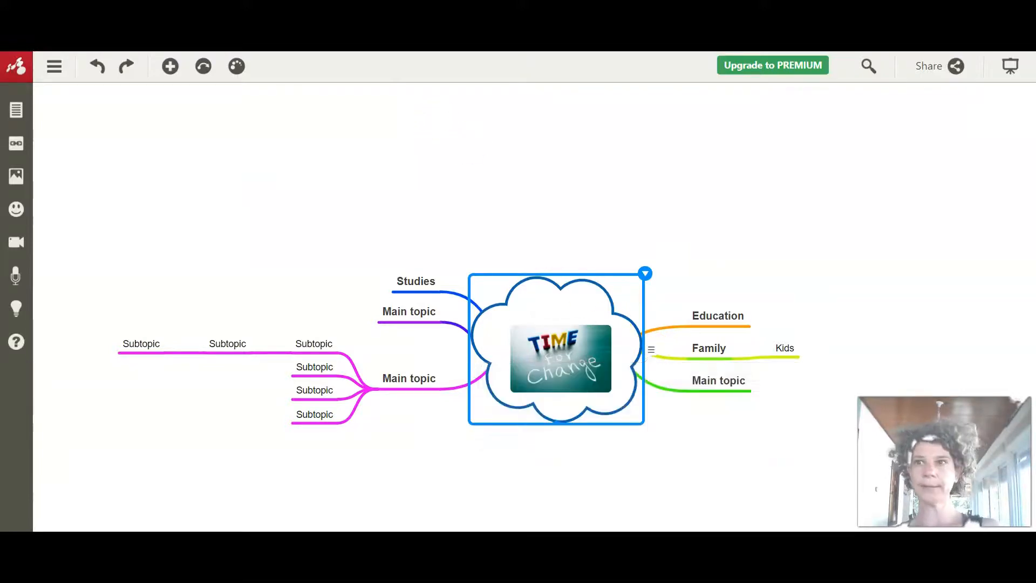
Open the hyperlink settings of the "Studies" topic and find the college's website with a Google search for "oranim college".
click(424, 287)
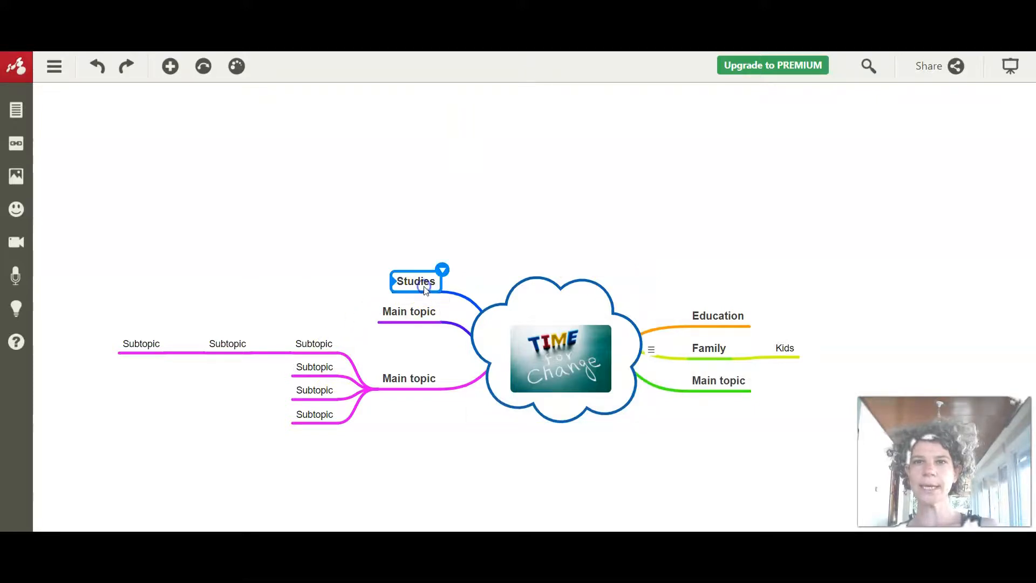
click(17, 145)
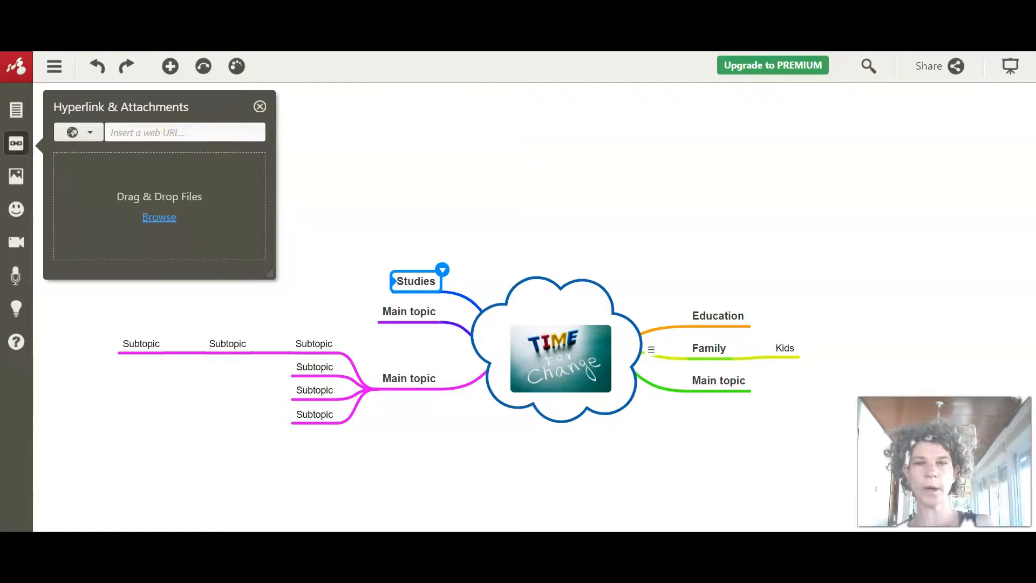
key(ctrl+t)
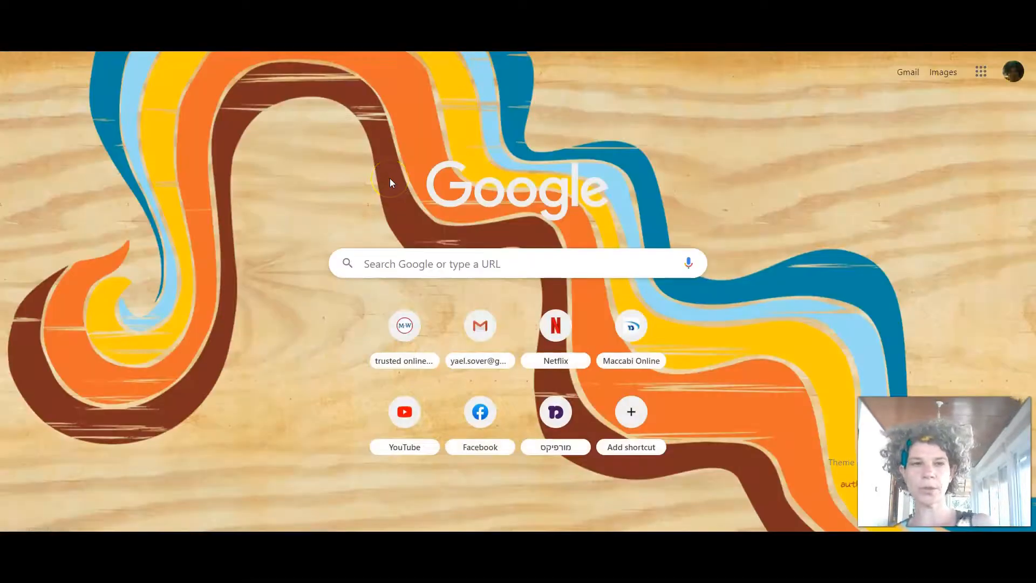
text(oranim college)
key(Return)
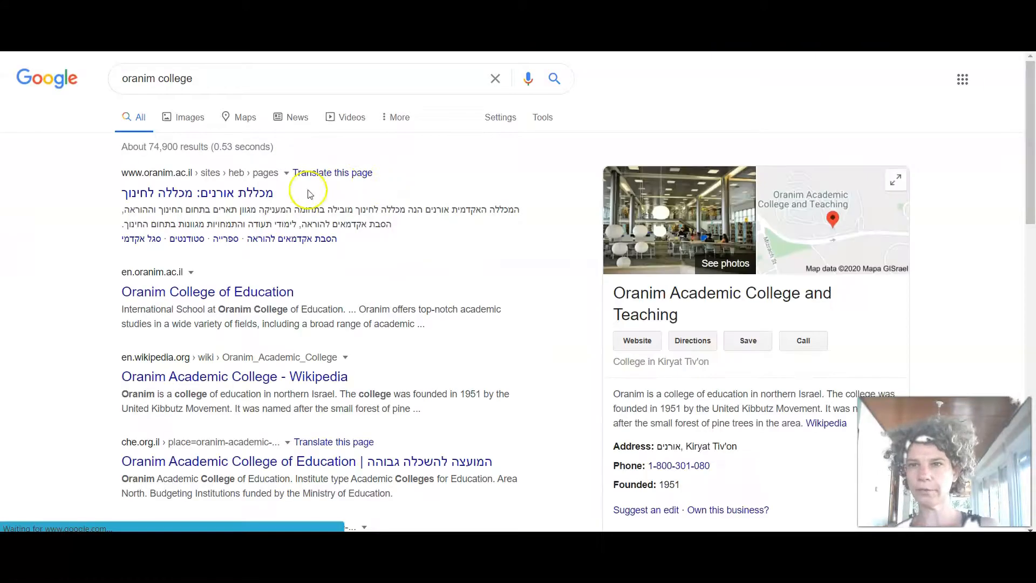
click(227, 195)
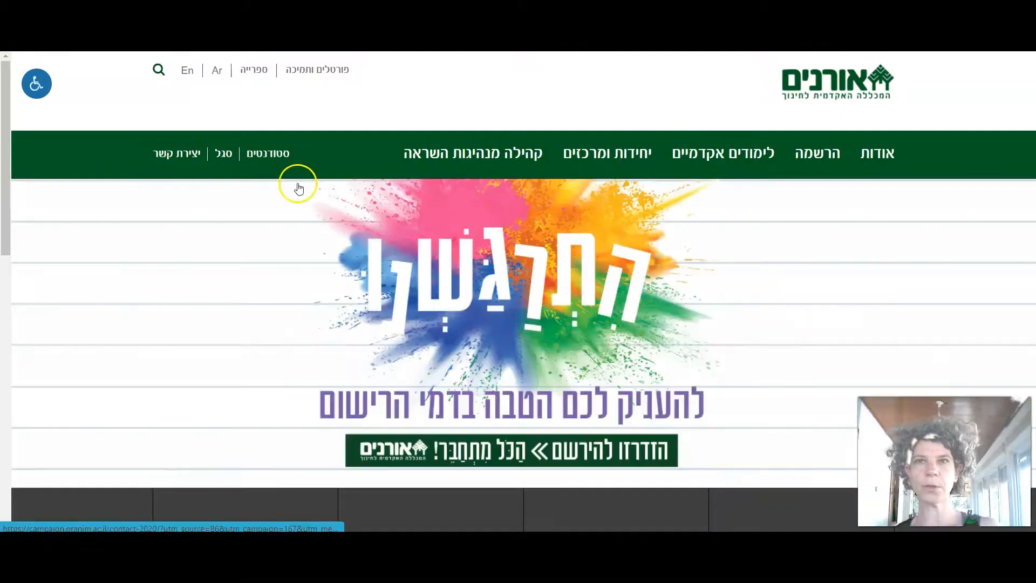
click(298, 188)
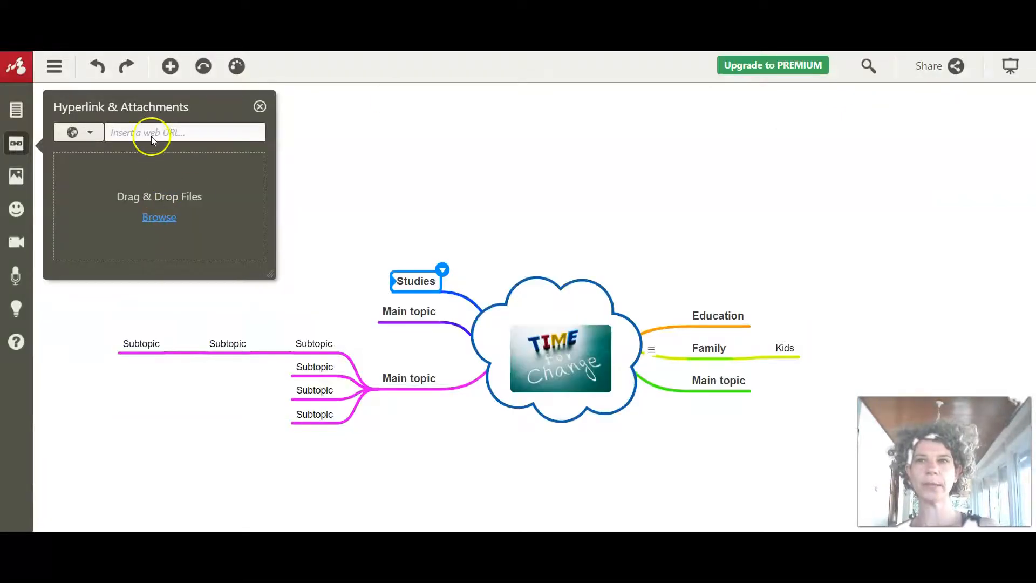
Paste the college website's address as the web link of the "Studies" topic and test the link from the map.
key(ctrl+v)
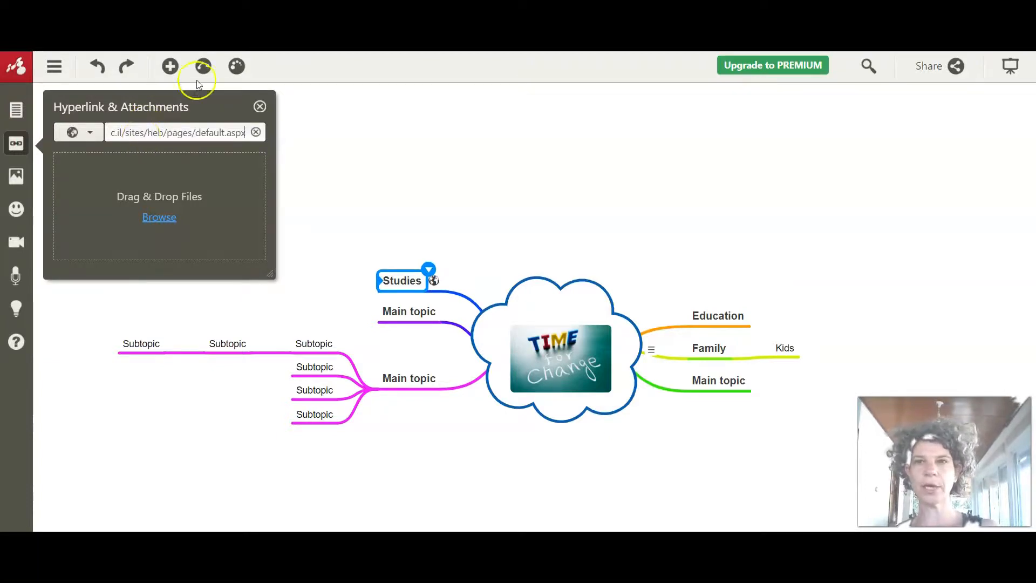
click(260, 108)
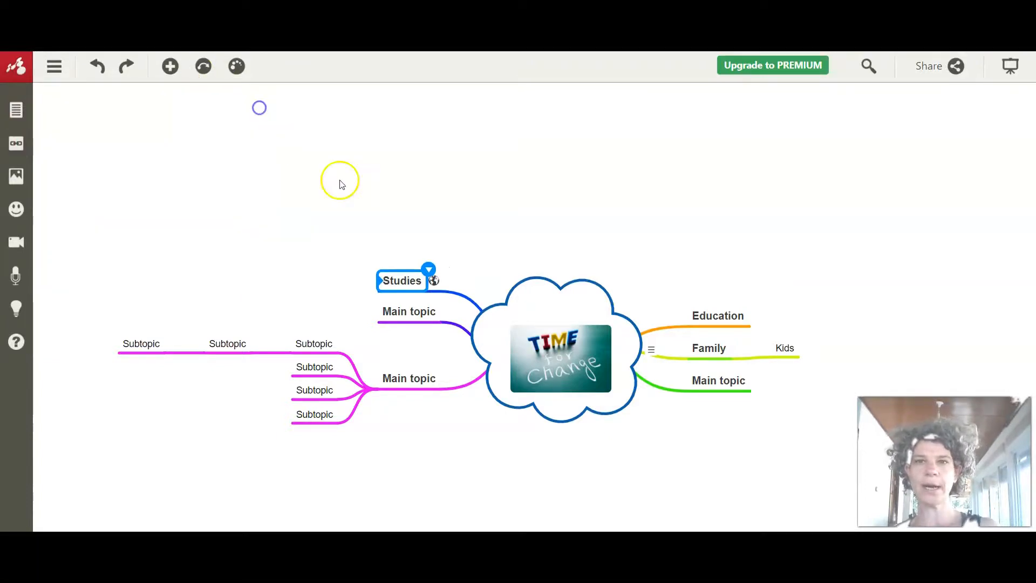
click(434, 281)
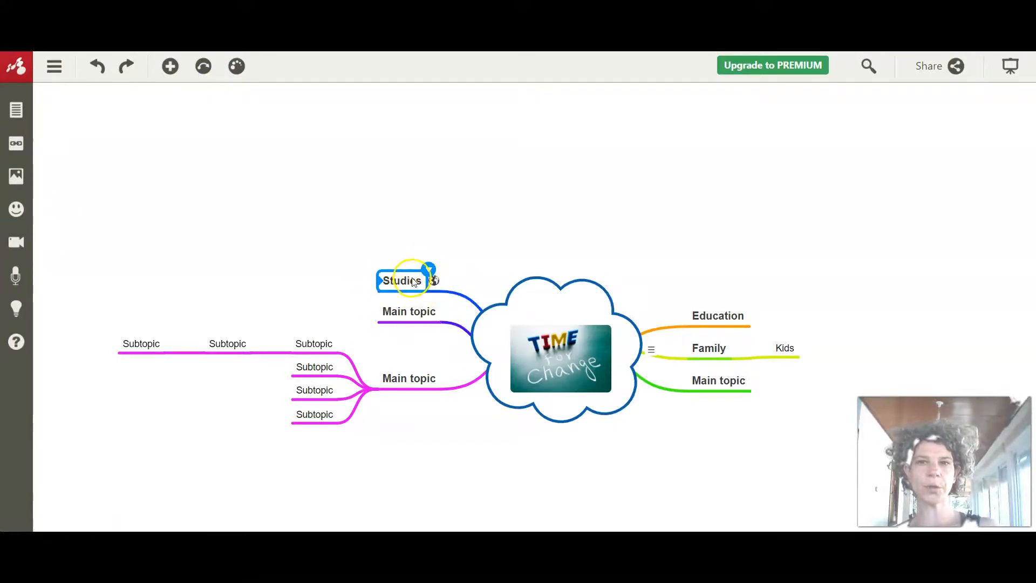
click(435, 281)
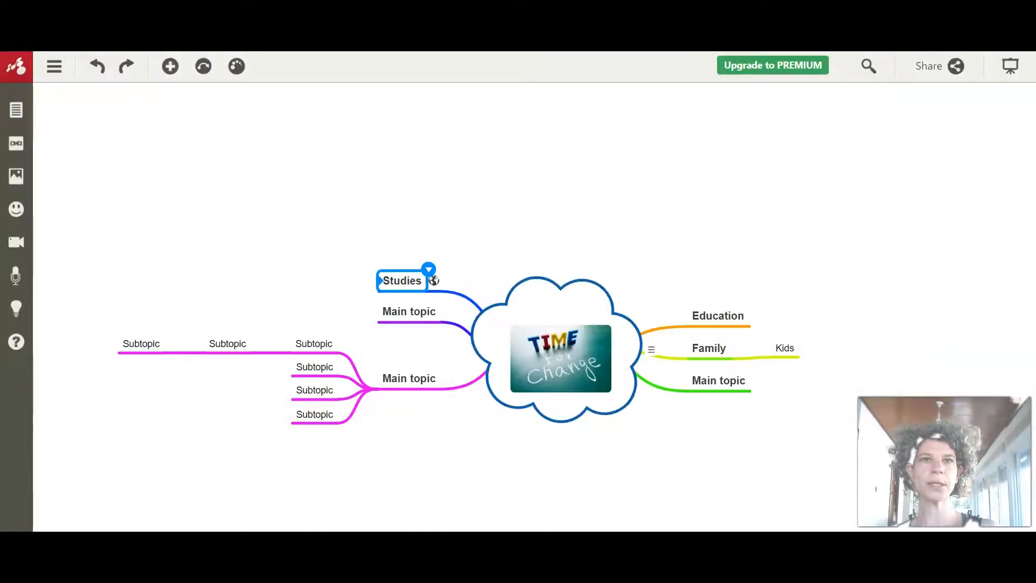
drag(531, 233, 531, 232)
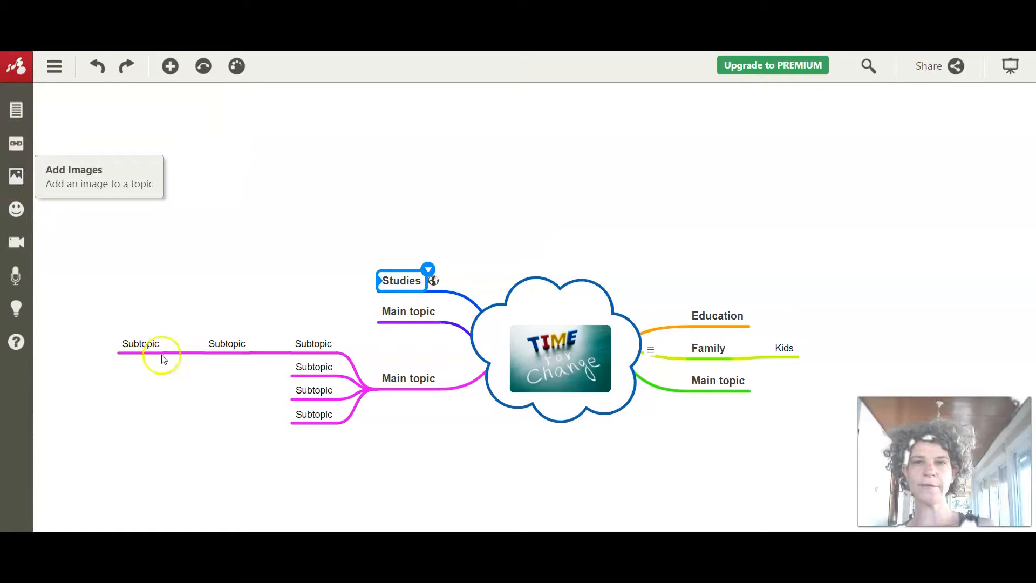
Select the "Education" topic and look through the categories of icons that can be added to it.
click(714, 324)
click(711, 320)
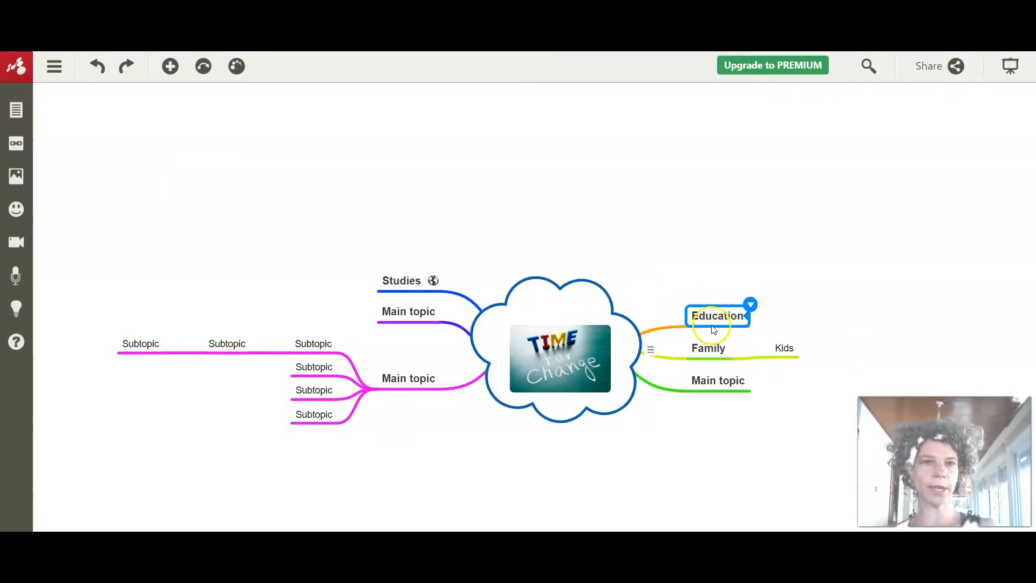
click(15, 212)
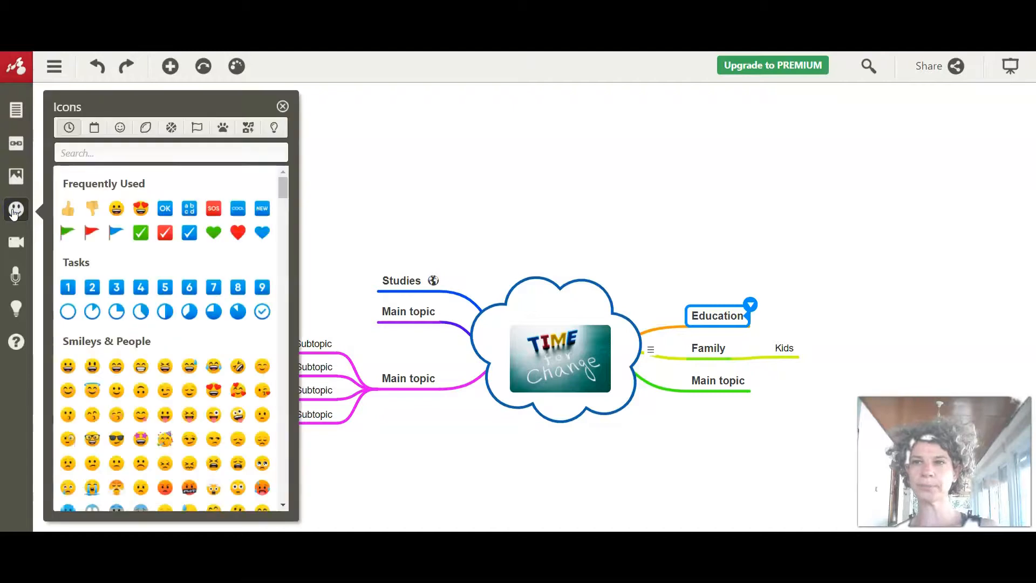
scroll(124, 243, down, 15)
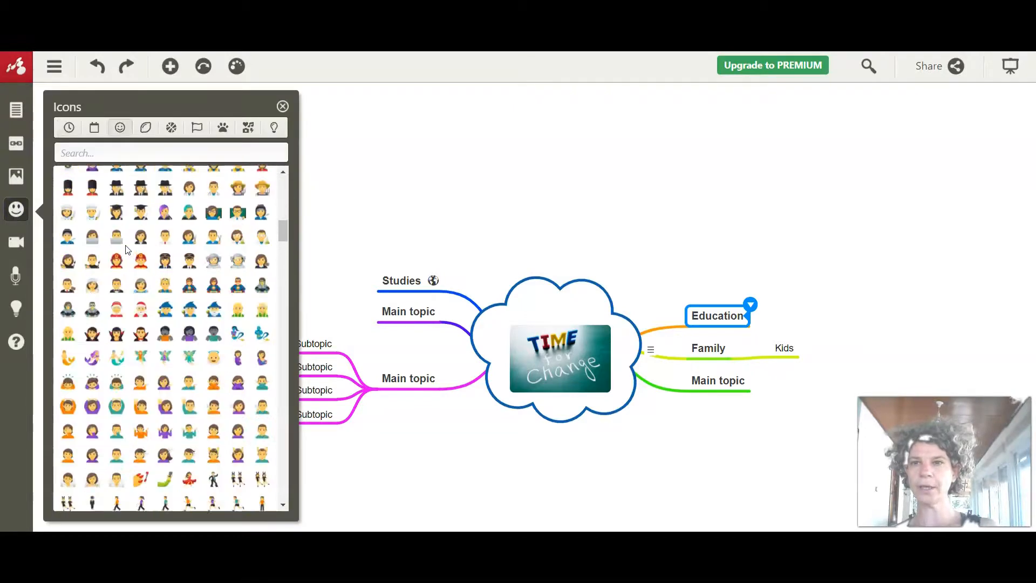
scroll(127, 250, down, 5)
scroll(126, 250, down, 5)
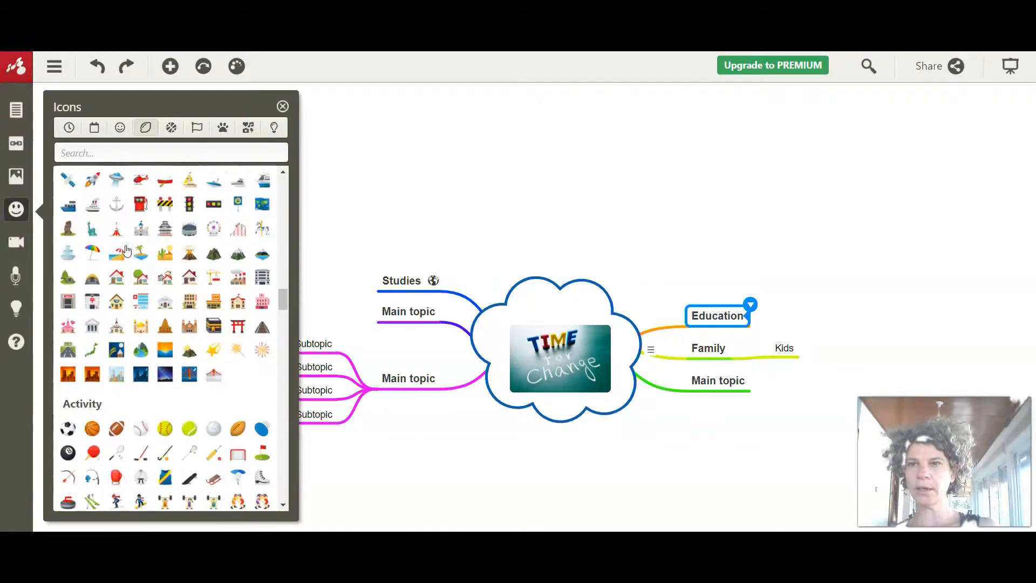
scroll(127, 250, down, 10)
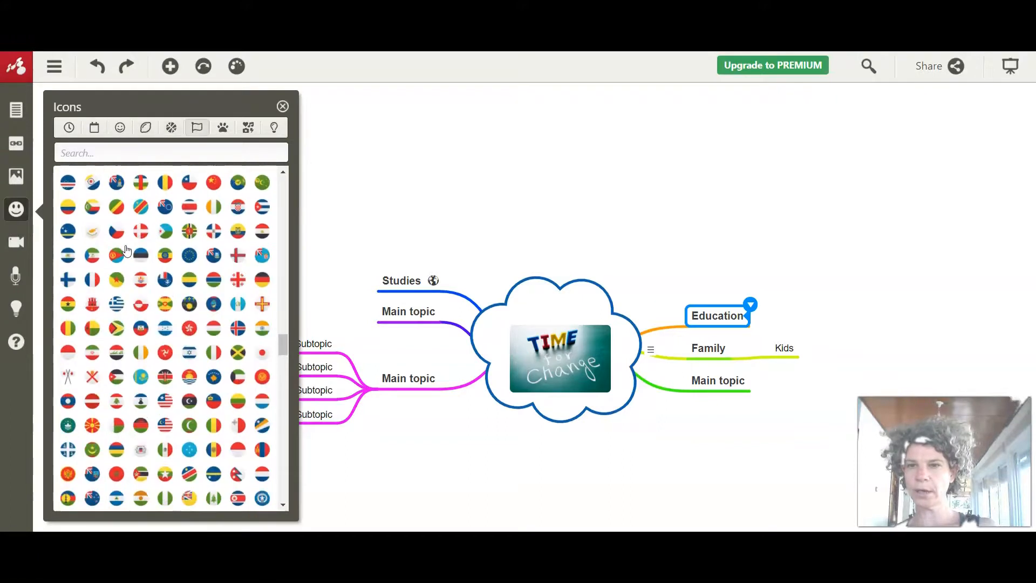
scroll(127, 250, down, 10)
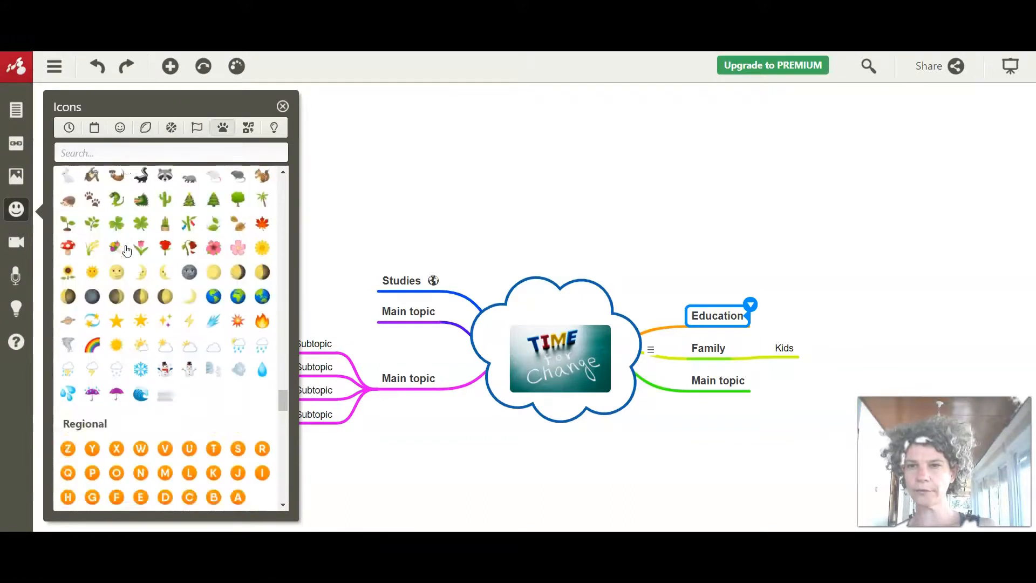
scroll(127, 249, down, 10)
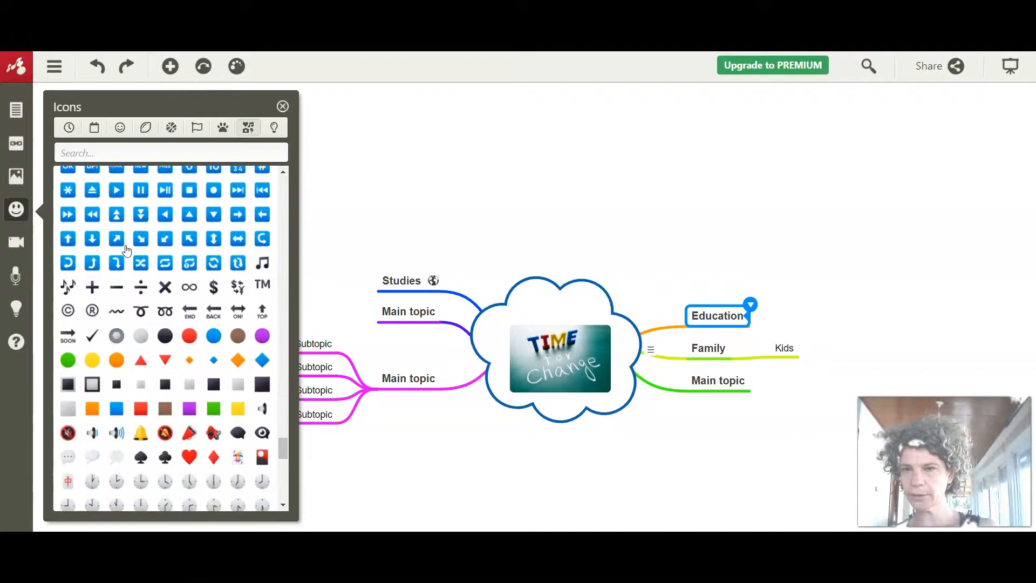
scroll(126, 250, down, 8)
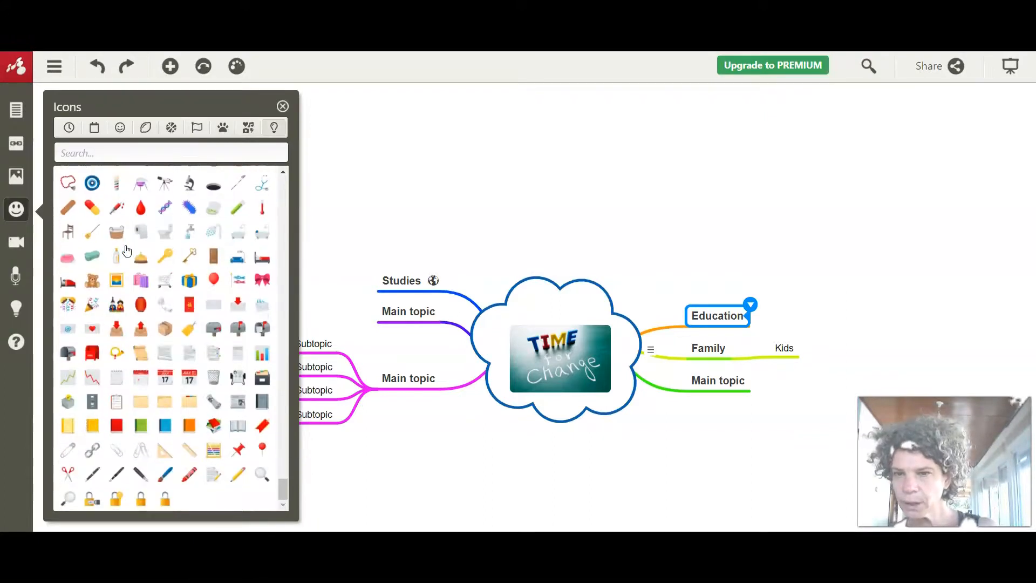
scroll(127, 250, up, 20)
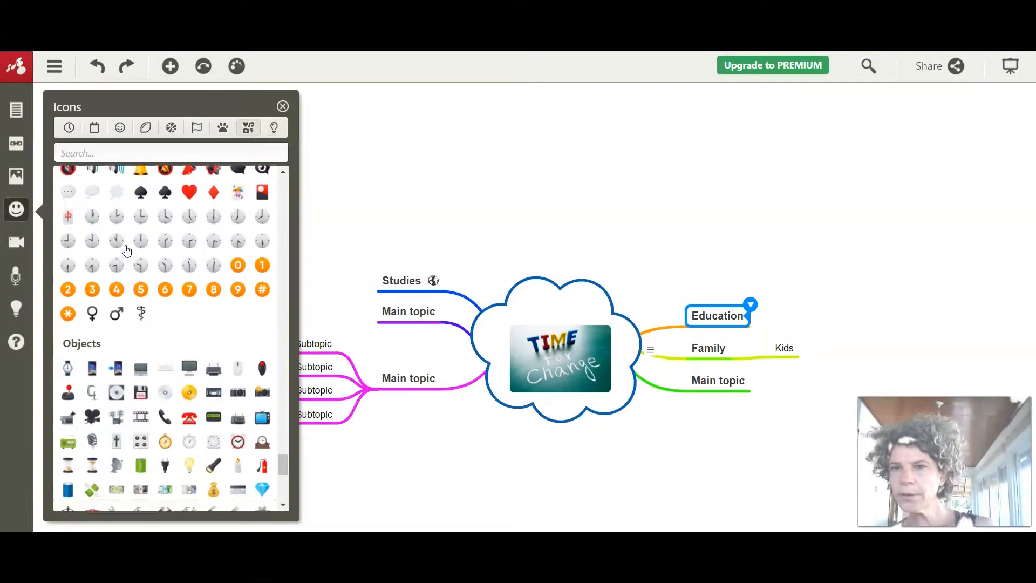
scroll(126, 249, up, 15)
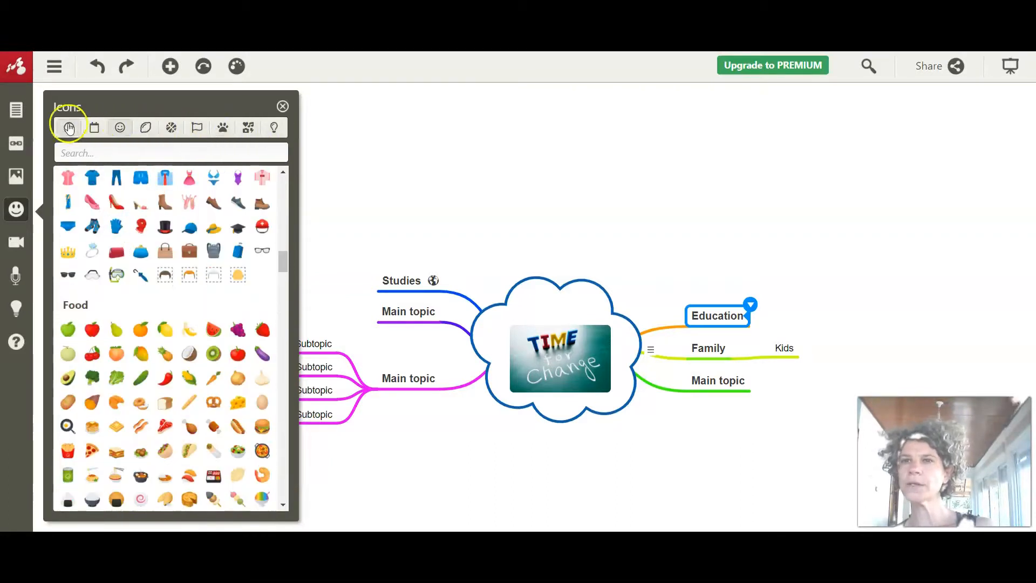
Add the graduation cap and diploma picture from the Mindomo image gallery to the "Education" topic.
click(17, 176)
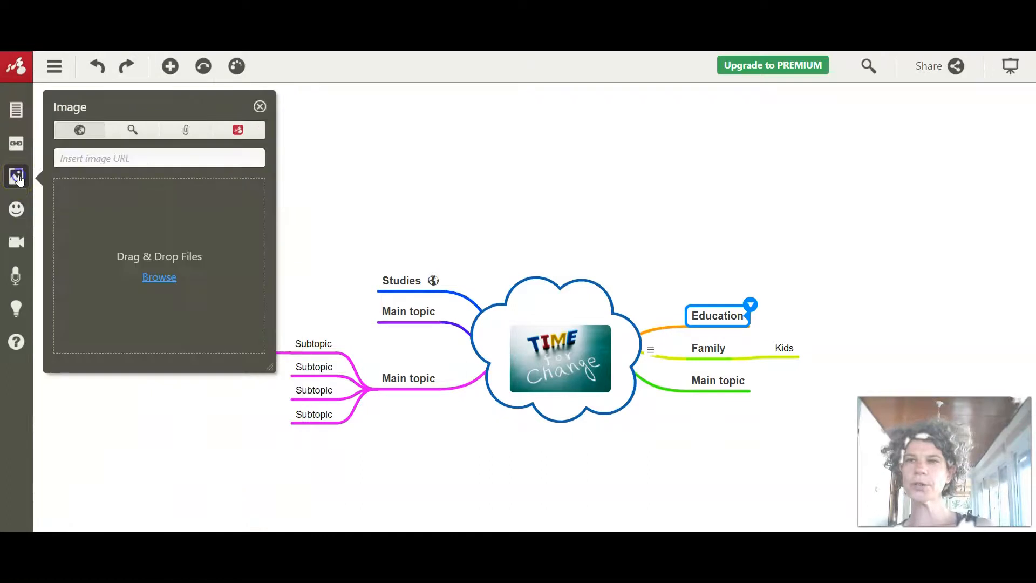
click(239, 132)
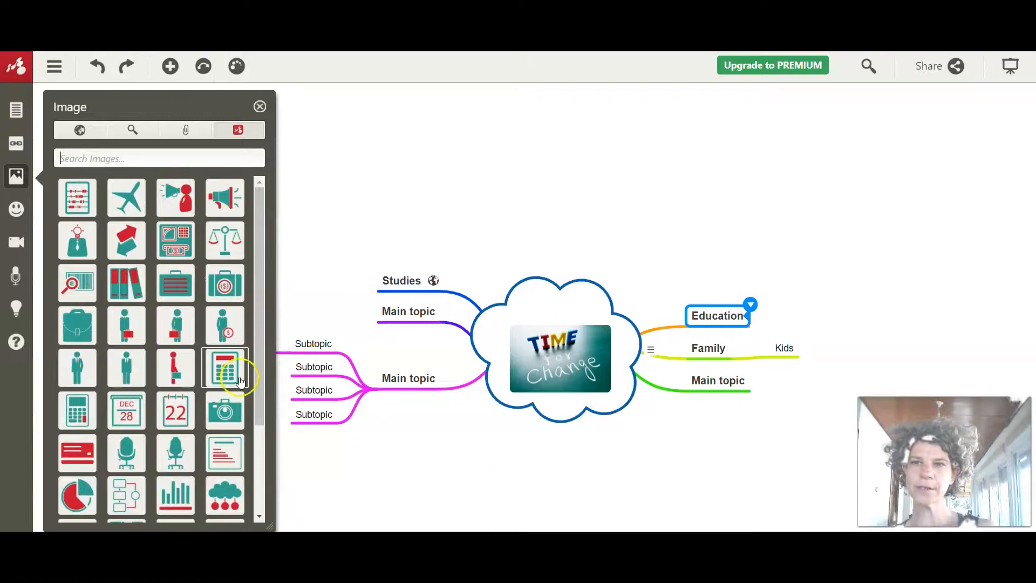
click(149, 404)
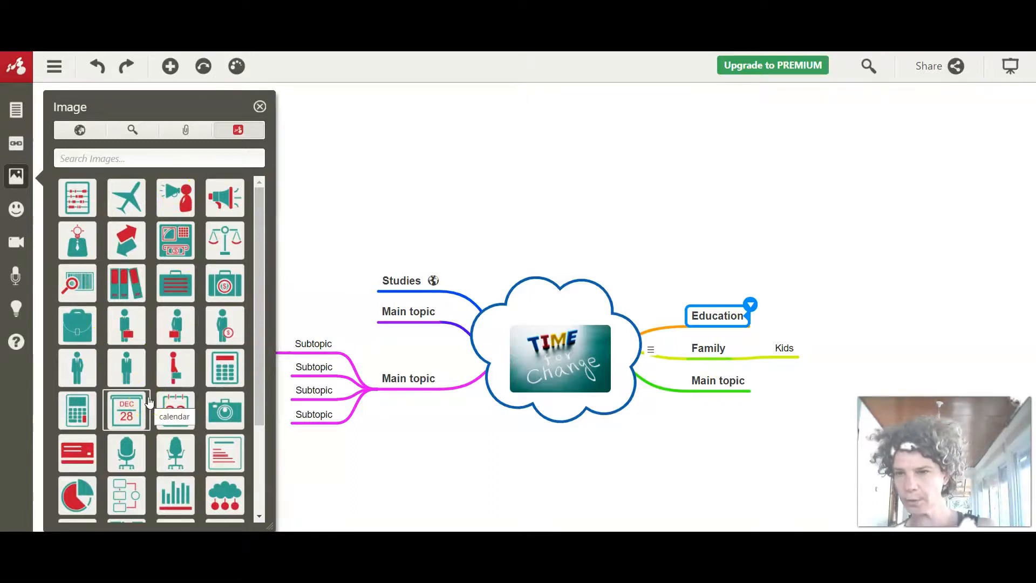
click(156, 322)
scroll(156, 322, down, 10)
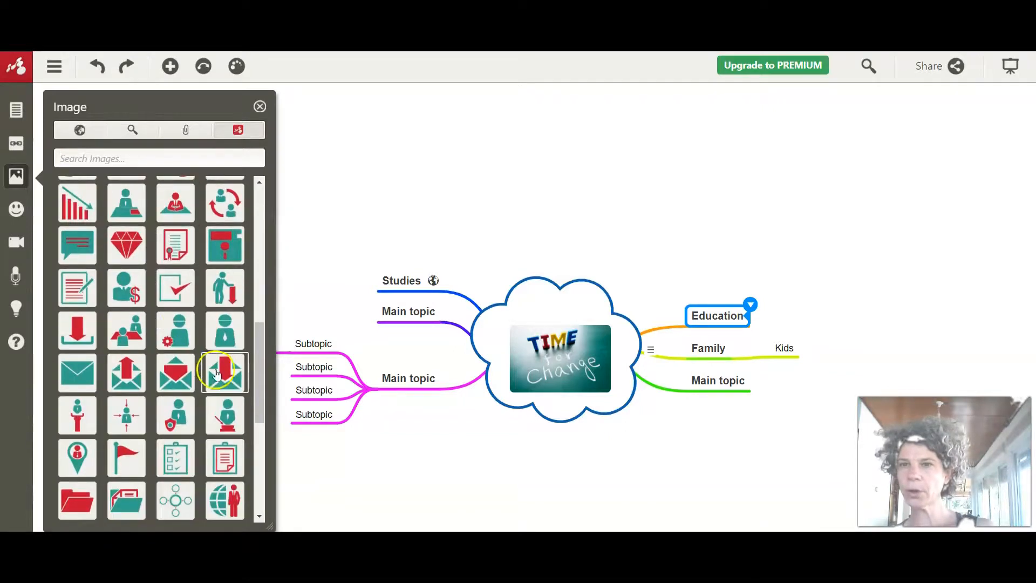
scroll(205, 428, down, 6)
scroll(205, 427, down, 6)
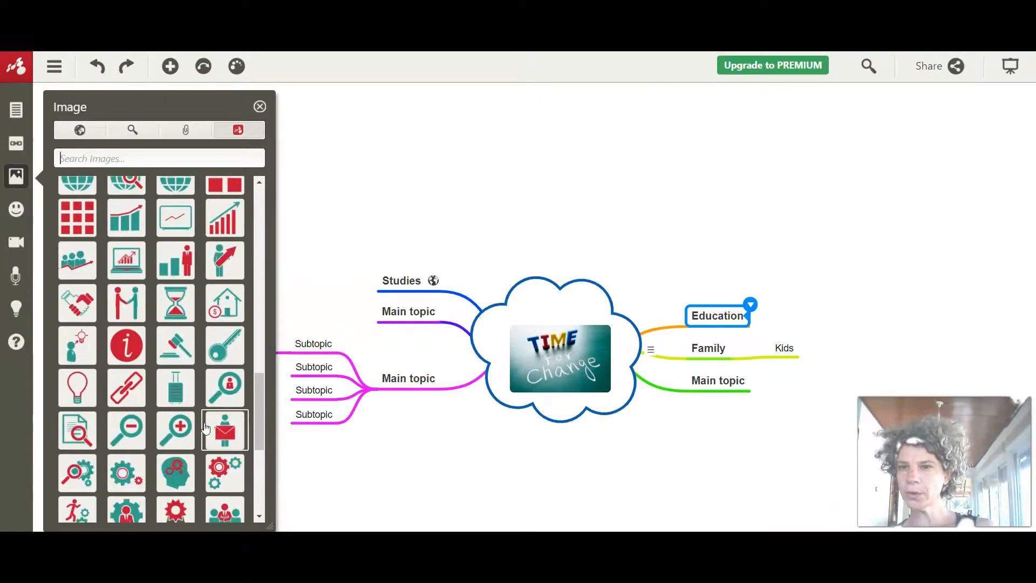
scroll(205, 428, down, 8)
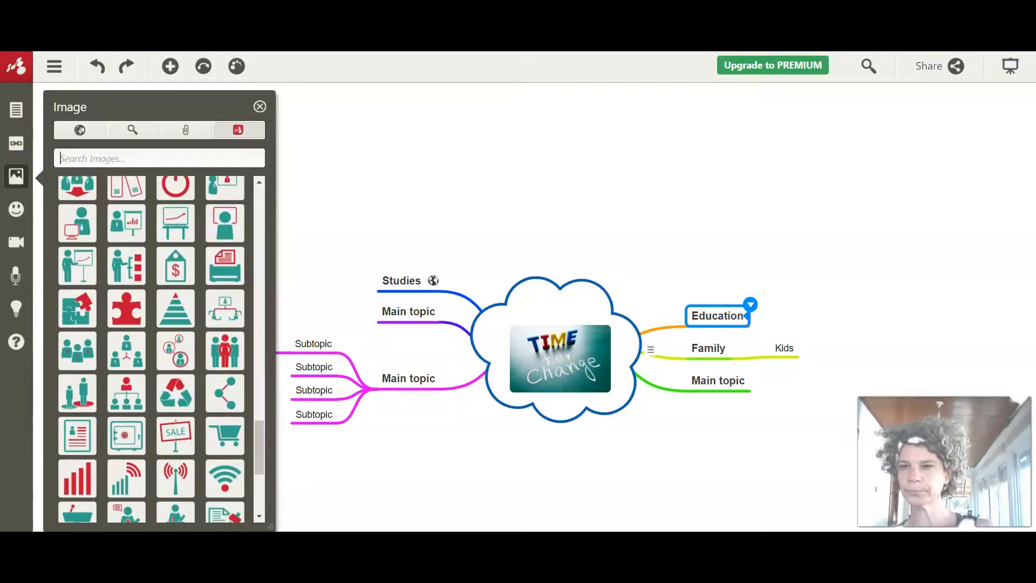
scroll(216, 351, down, 5)
click(227, 354)
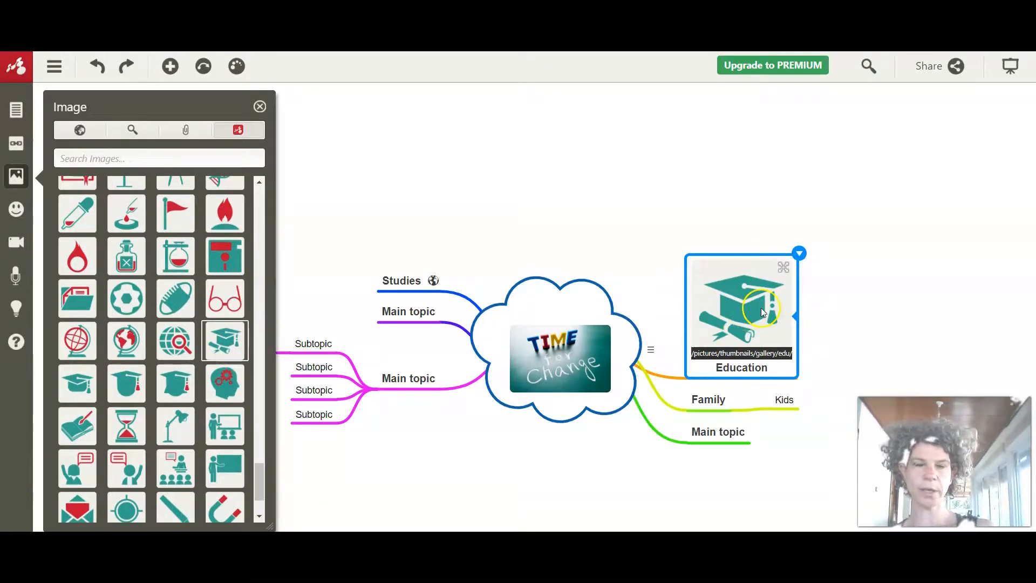
click(259, 106)
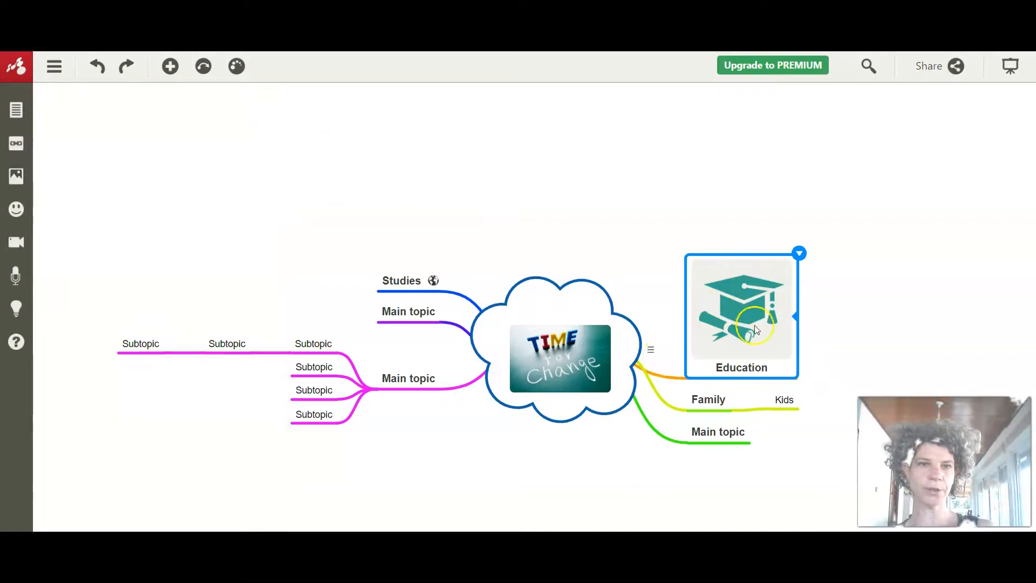
Shrink the graduation cap picture on the "Education" topic to about two thirds of its size.
click(729, 292)
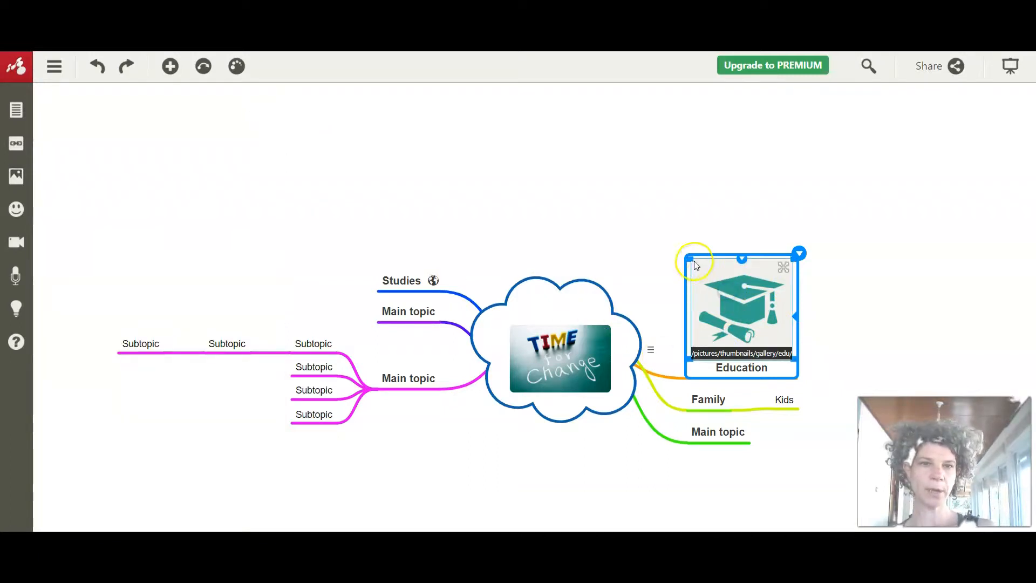
drag(692, 261, 724, 302)
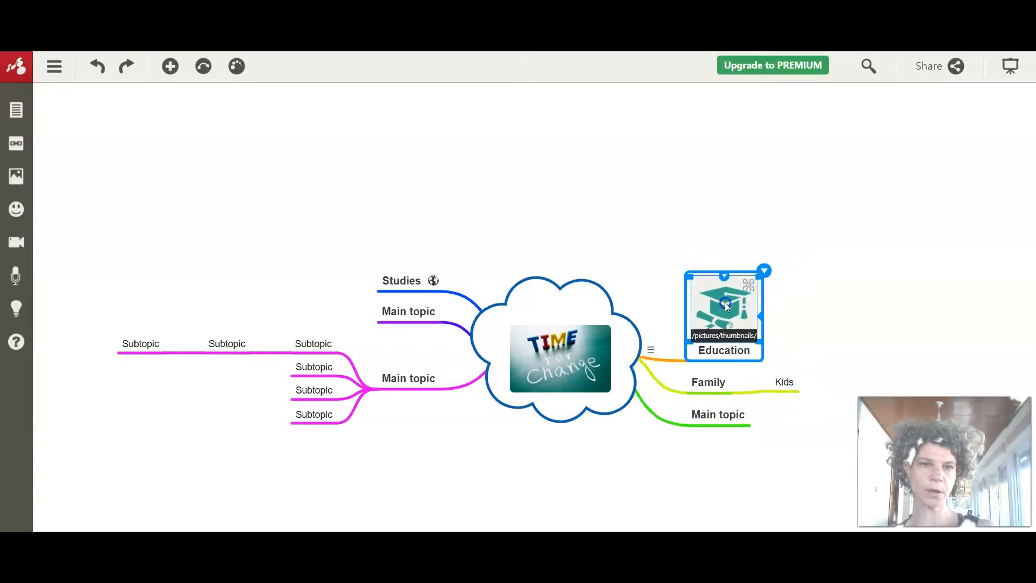
click(840, 255)
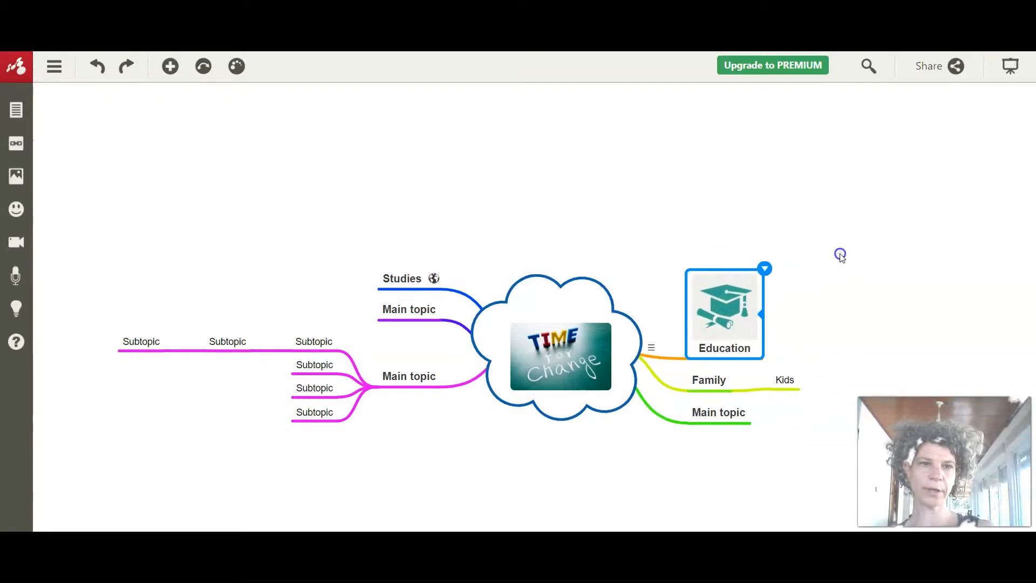
Search YouTube for "changing careers" videos for the main topic that has the four subtopics.
click(399, 379)
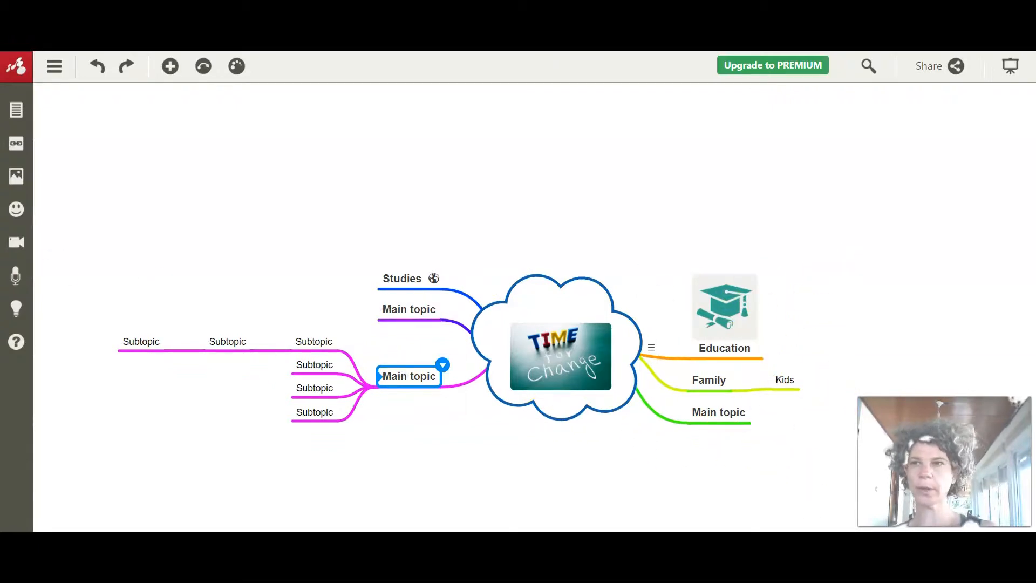
click(16, 244)
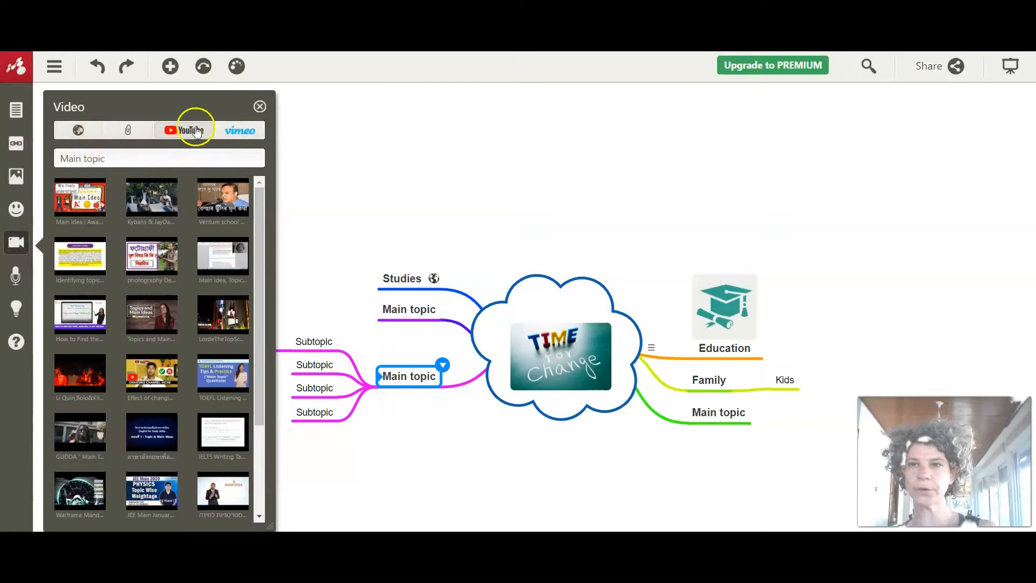
click(124, 161)
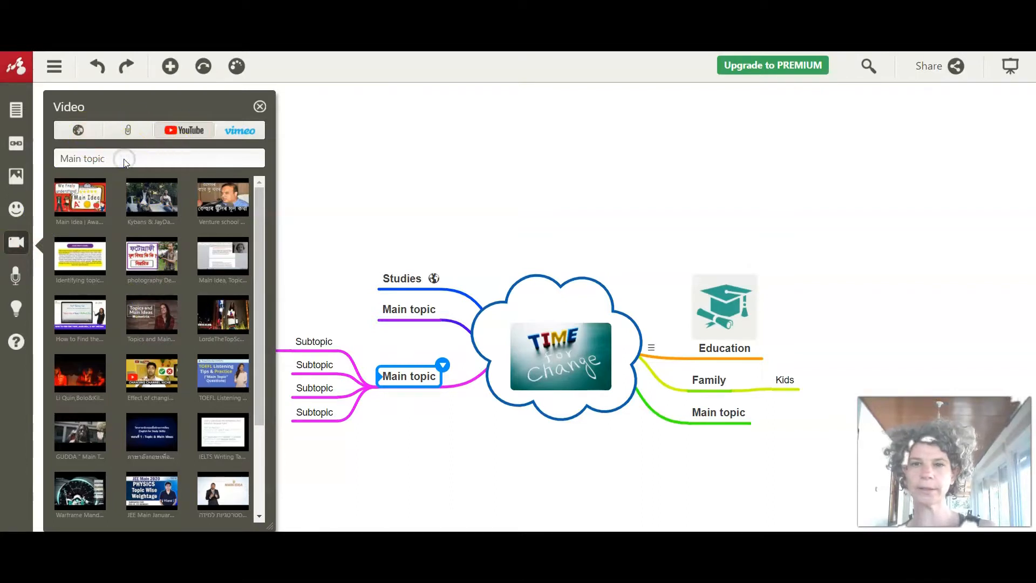
click(513, 318)
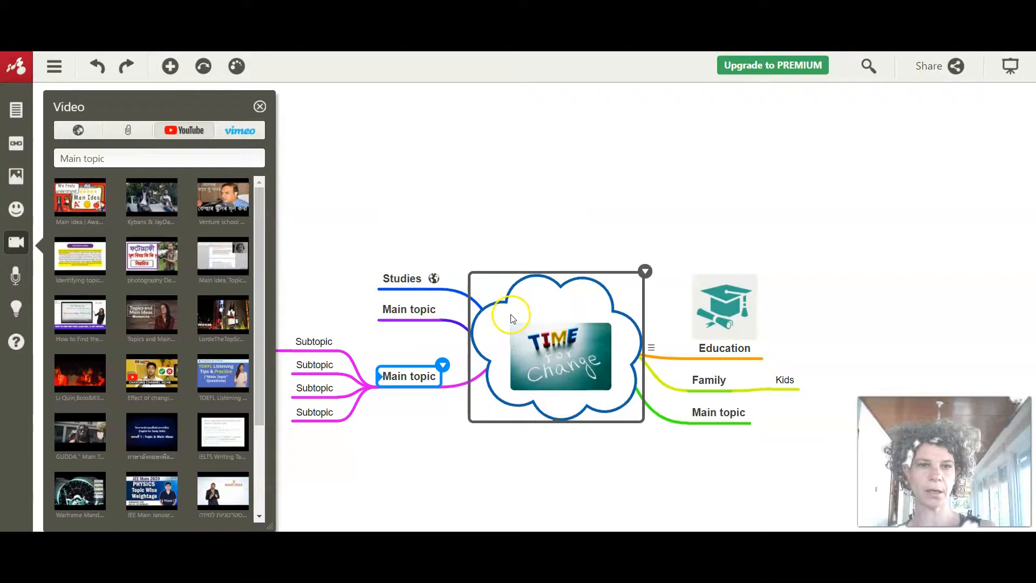
click(138, 164)
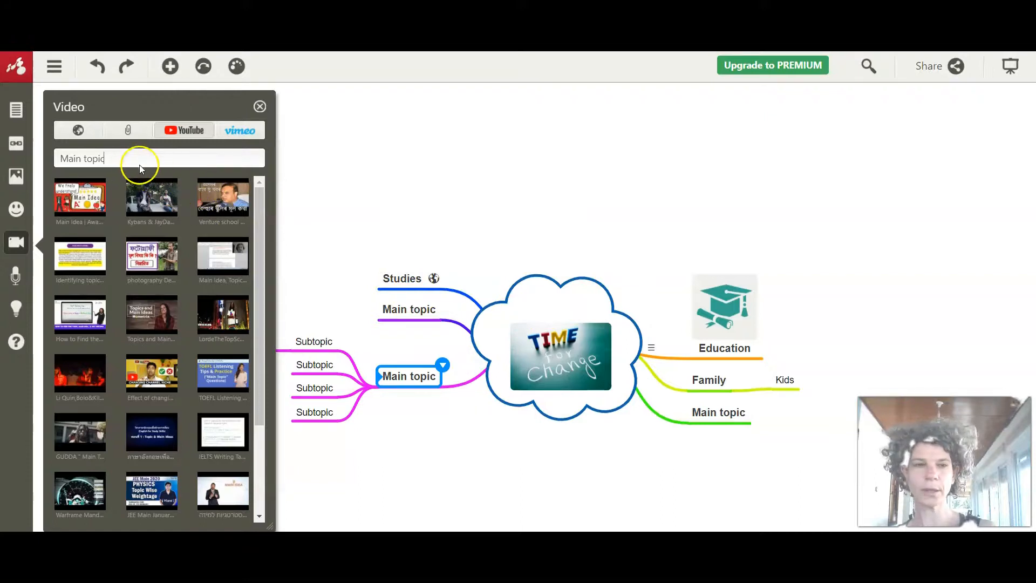
drag(147, 164, 58, 160)
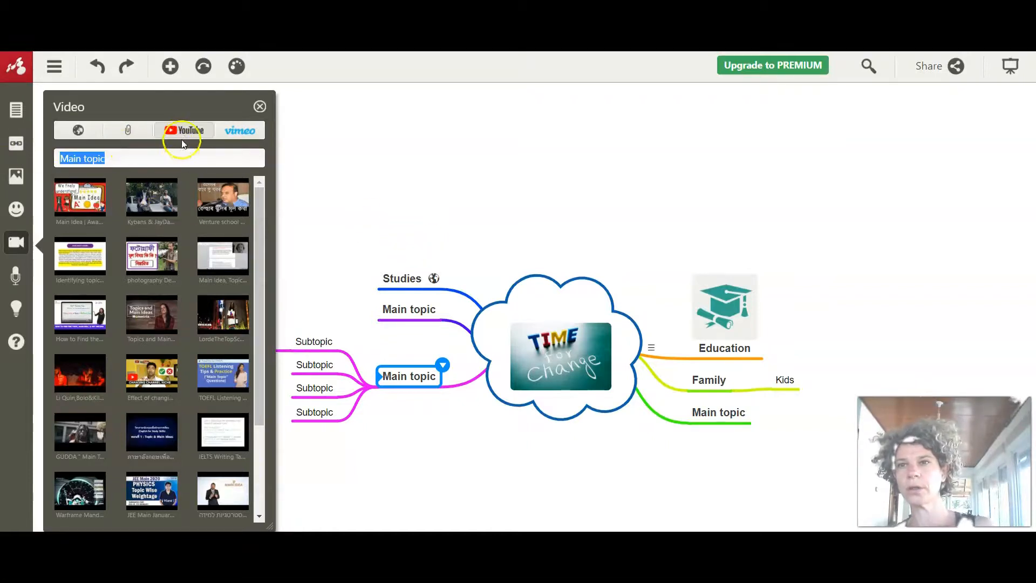
click(183, 138)
drag(129, 162, 28, 156)
text(changing ca)
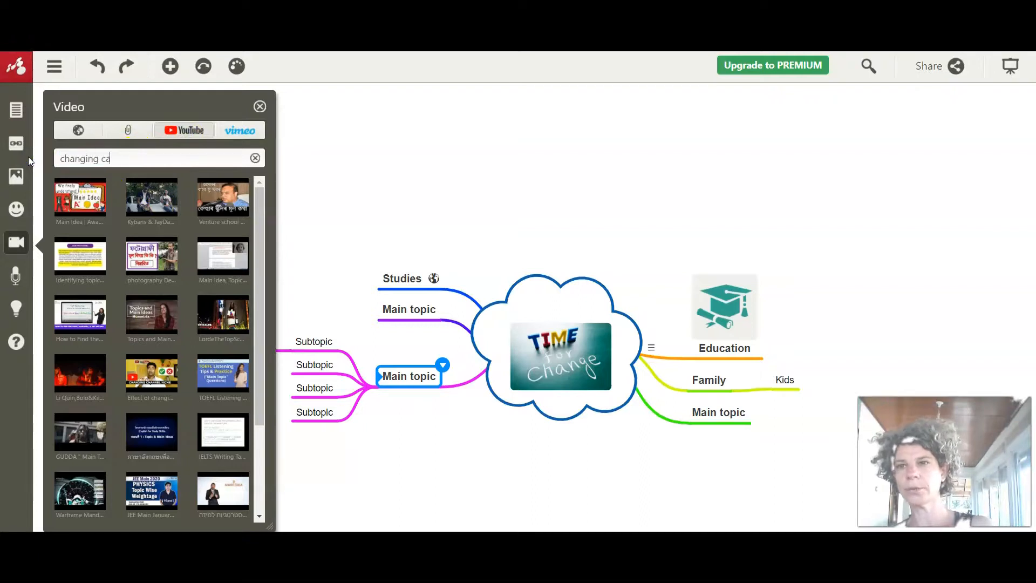
text(reers)
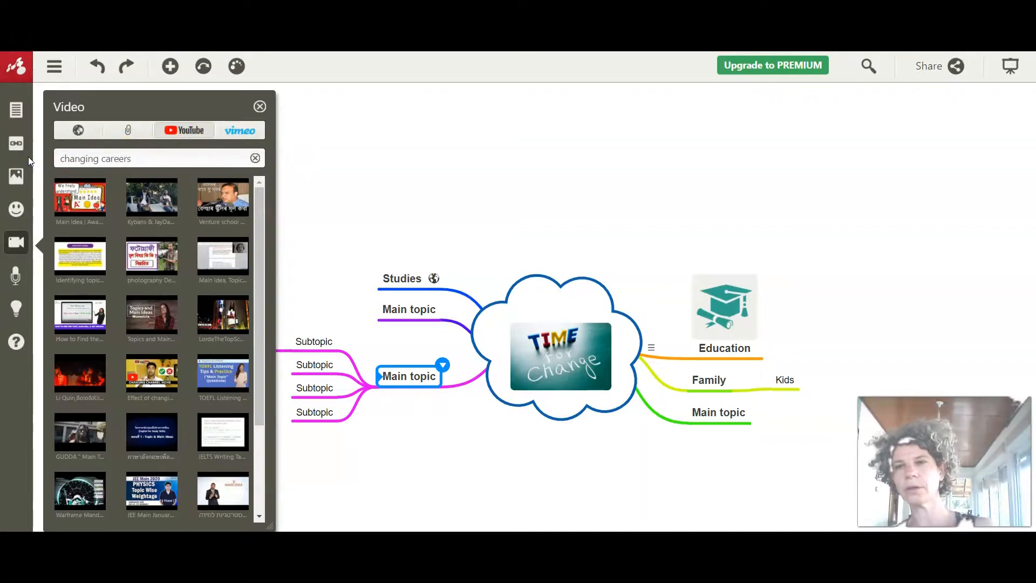
key(Return)
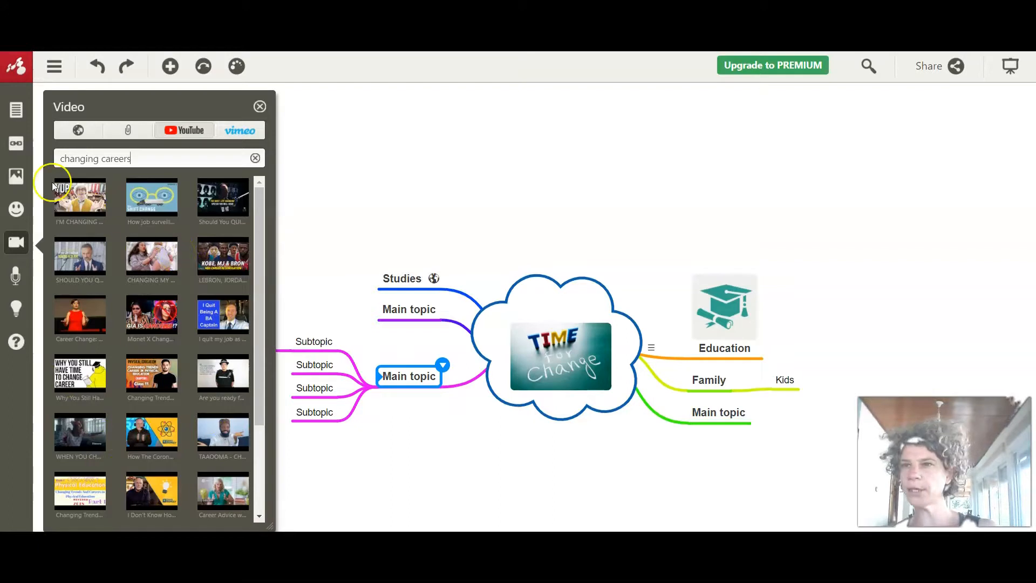
Add the "I'M CHANGING CAREERS" video to the main topic with the subtopics and test its playback briefly on the map.
click(79, 197)
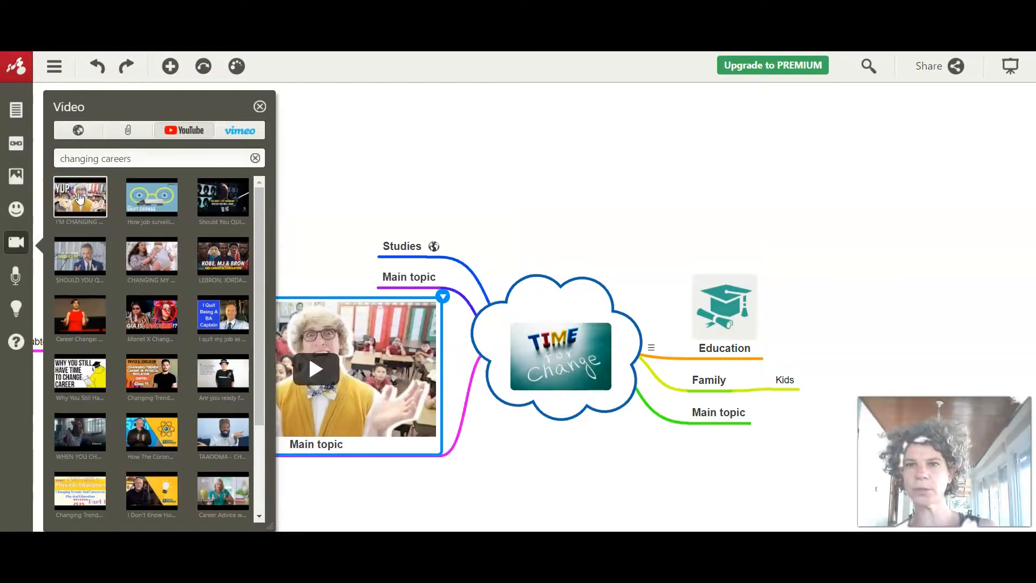
click(259, 106)
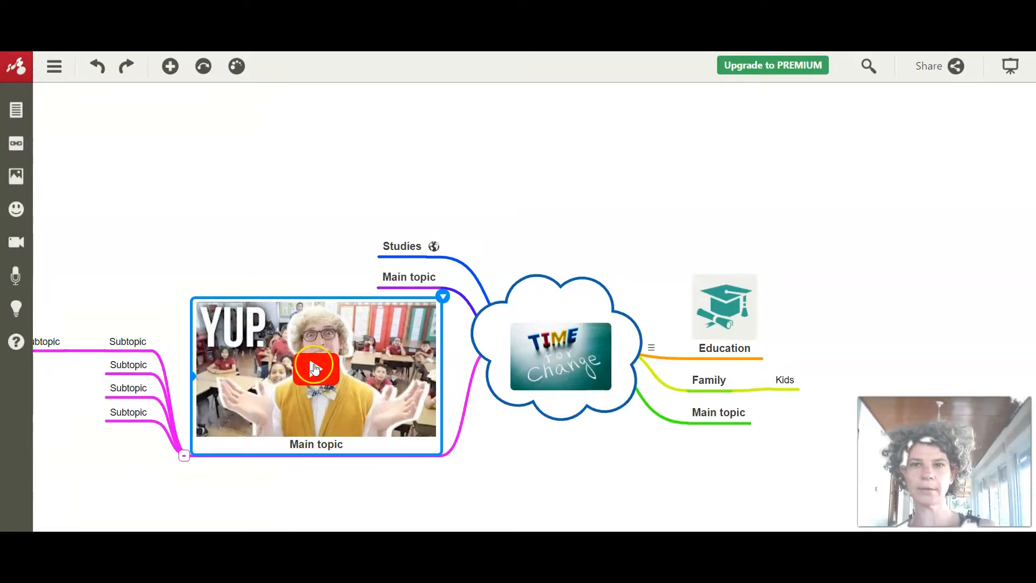
click(316, 369)
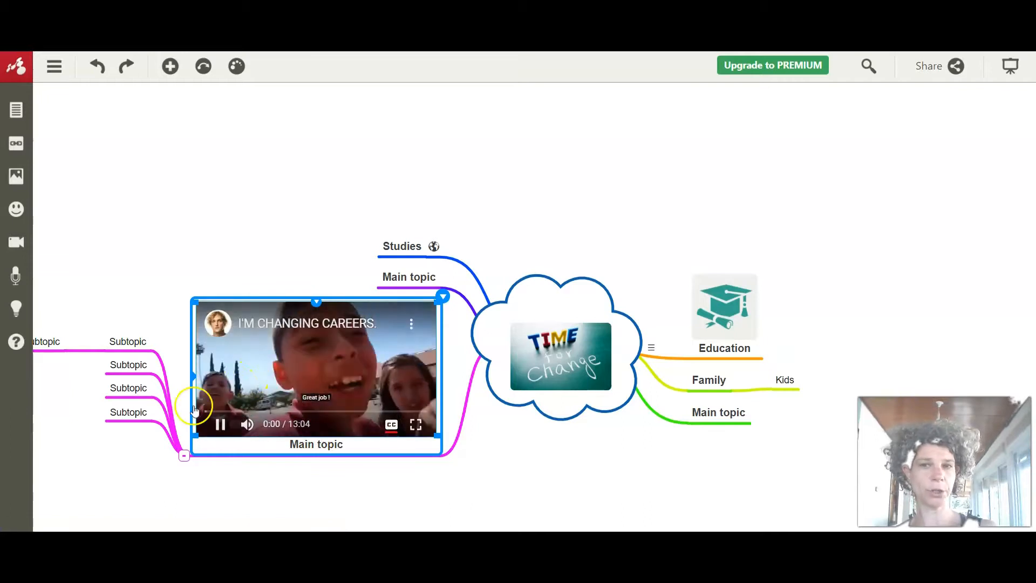
click(222, 423)
click(497, 158)
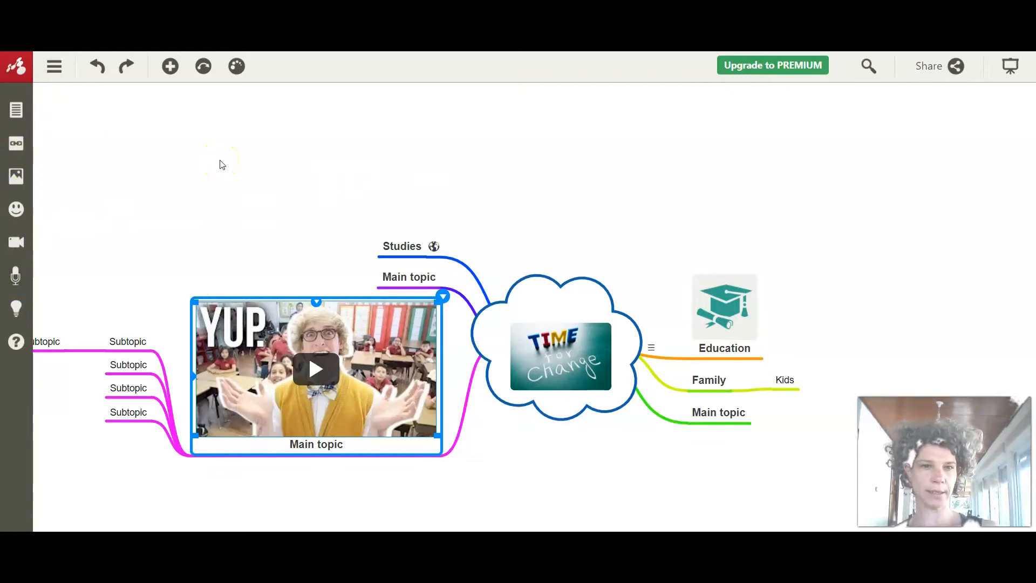
click(474, 192)
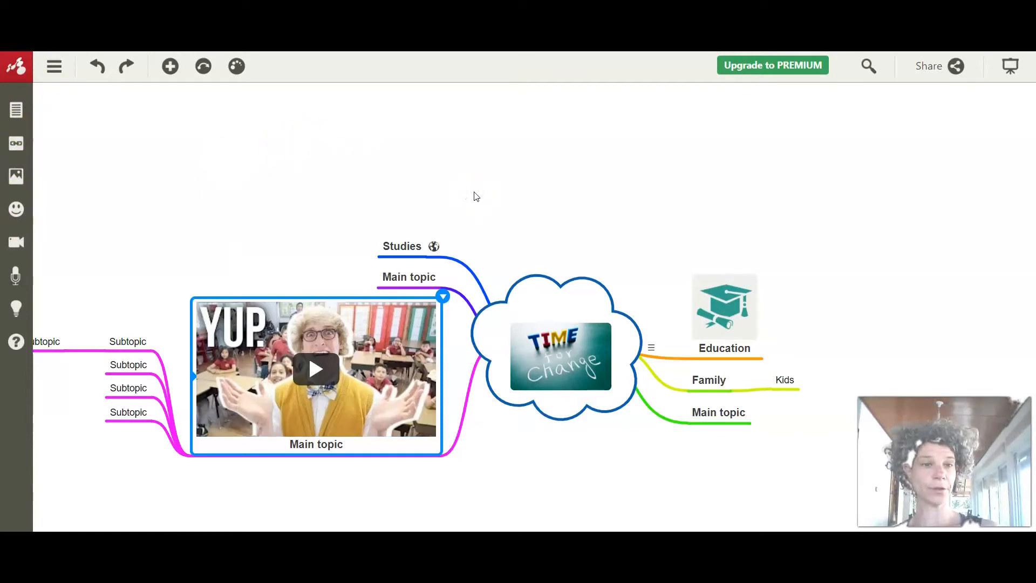